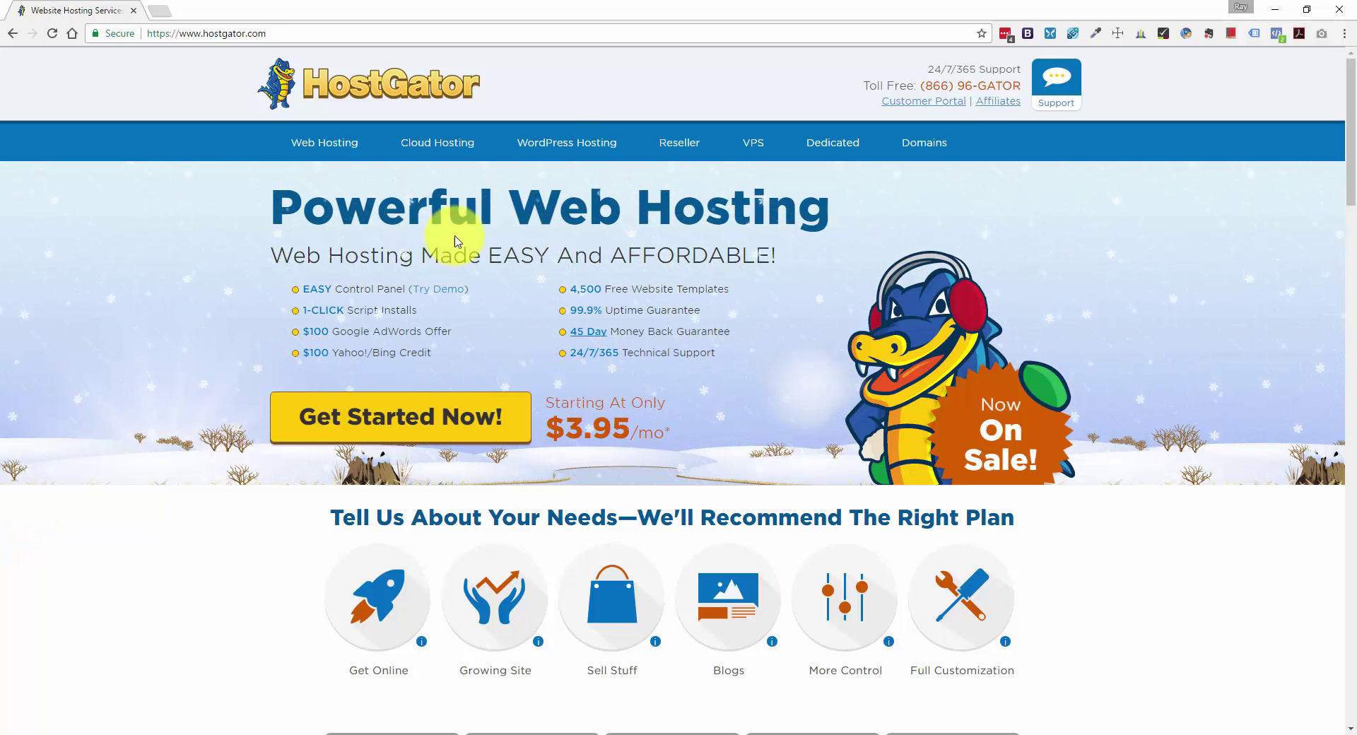
Browse the WordPress cloud hosting plans, noting the Starter plan's 25k visits per month.
click(571, 149)
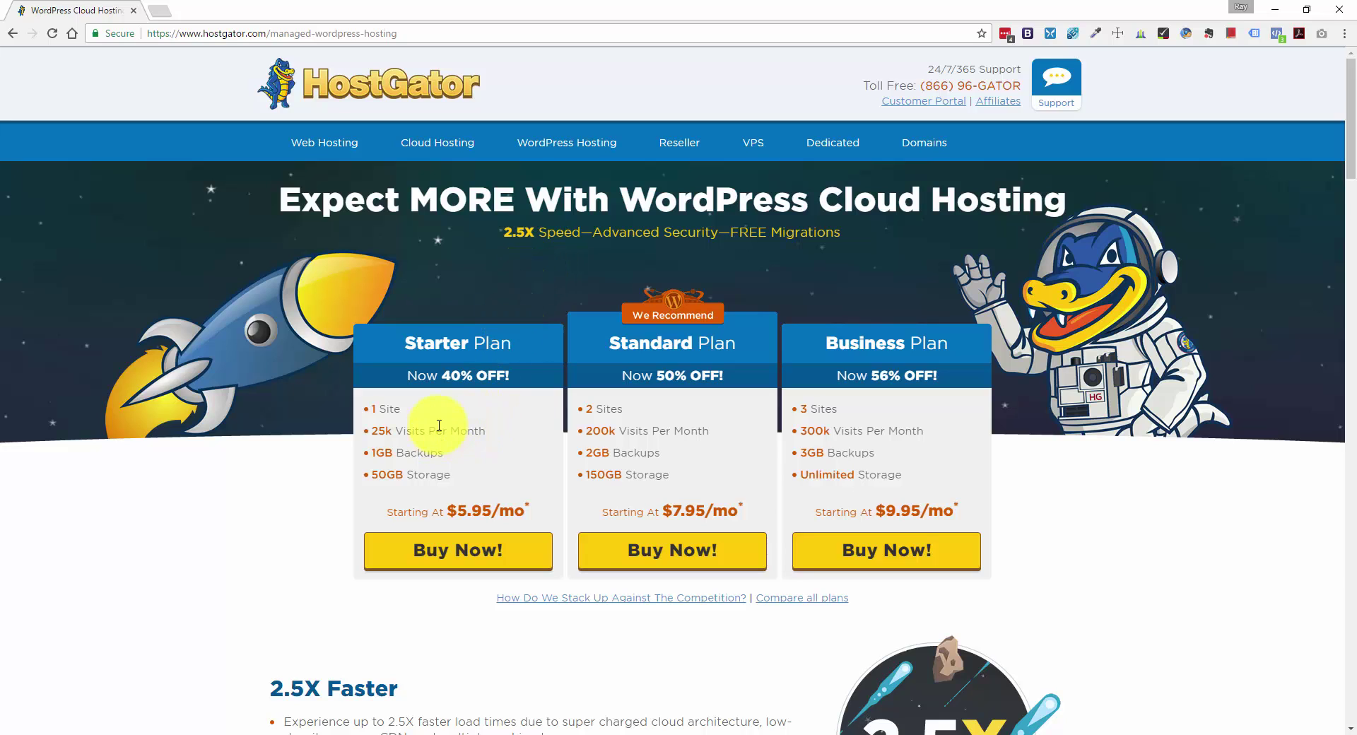
drag(501, 428, 373, 428)
click(460, 434)
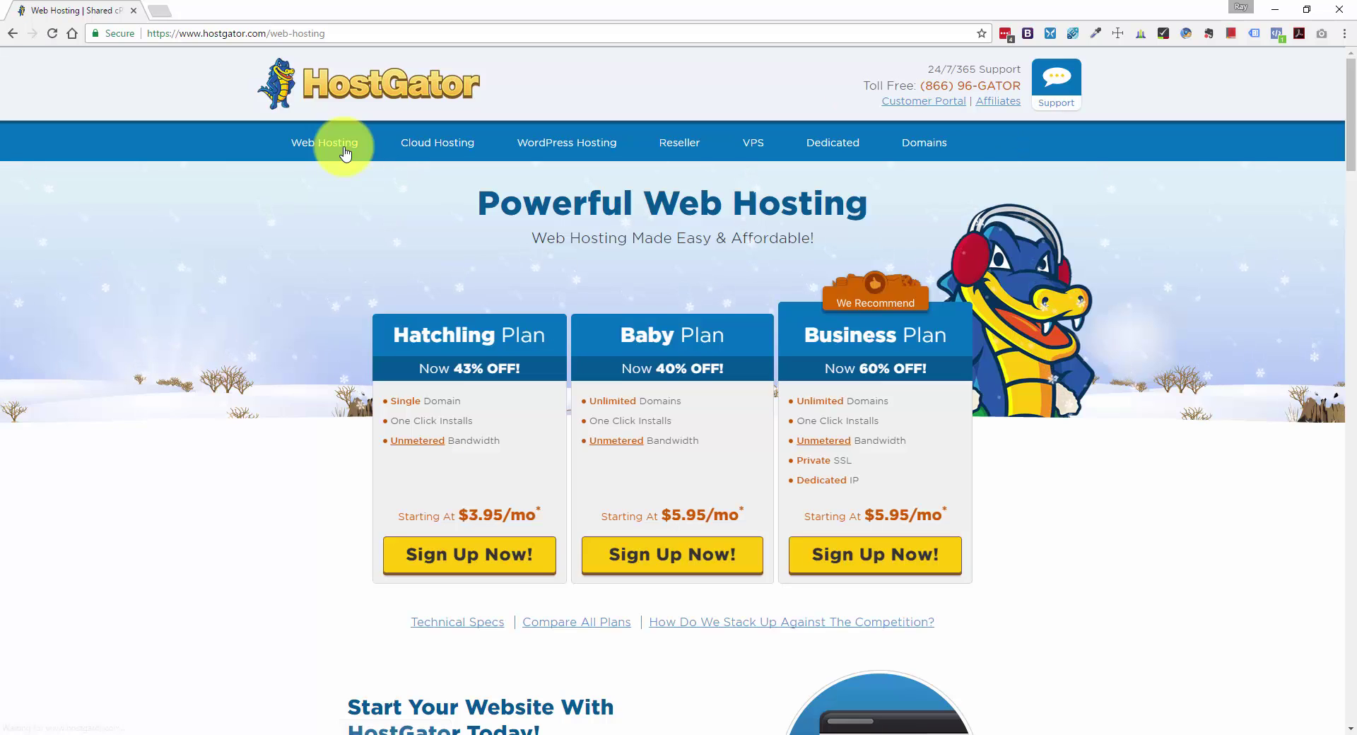
Compare Hatchling's single domain with Baby's unlimited domains, then sign up for Hatchling.
scroll(371, 275, down, 1)
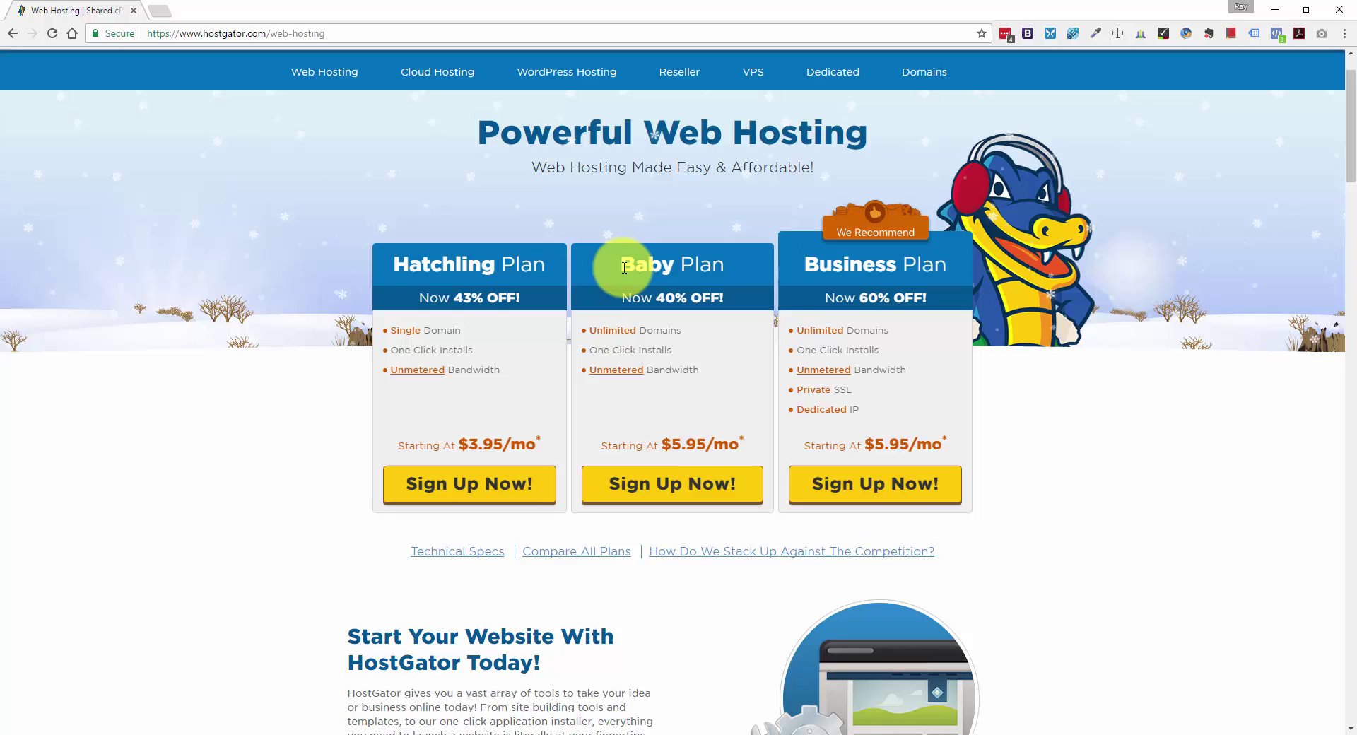
click(456, 331)
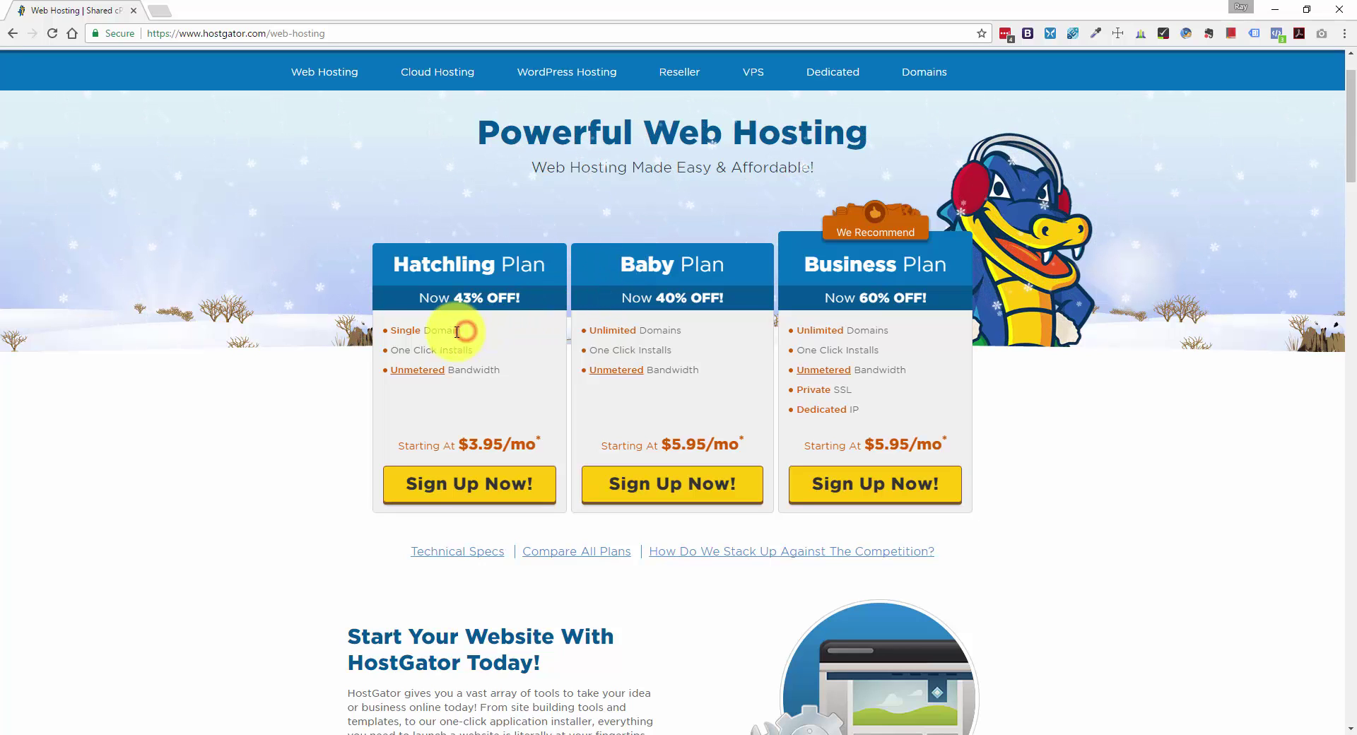
drag(456, 332, 387, 332)
click(695, 331)
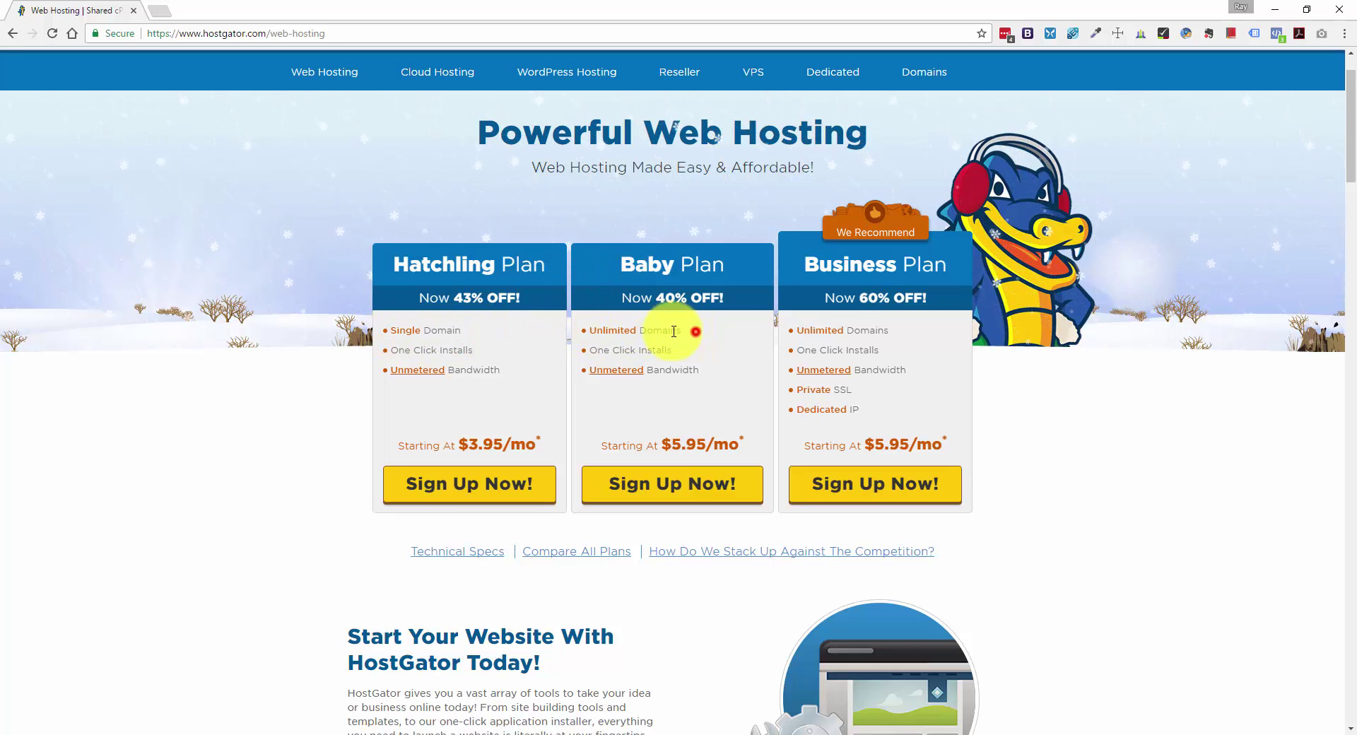
drag(674, 332, 576, 330)
click(494, 329)
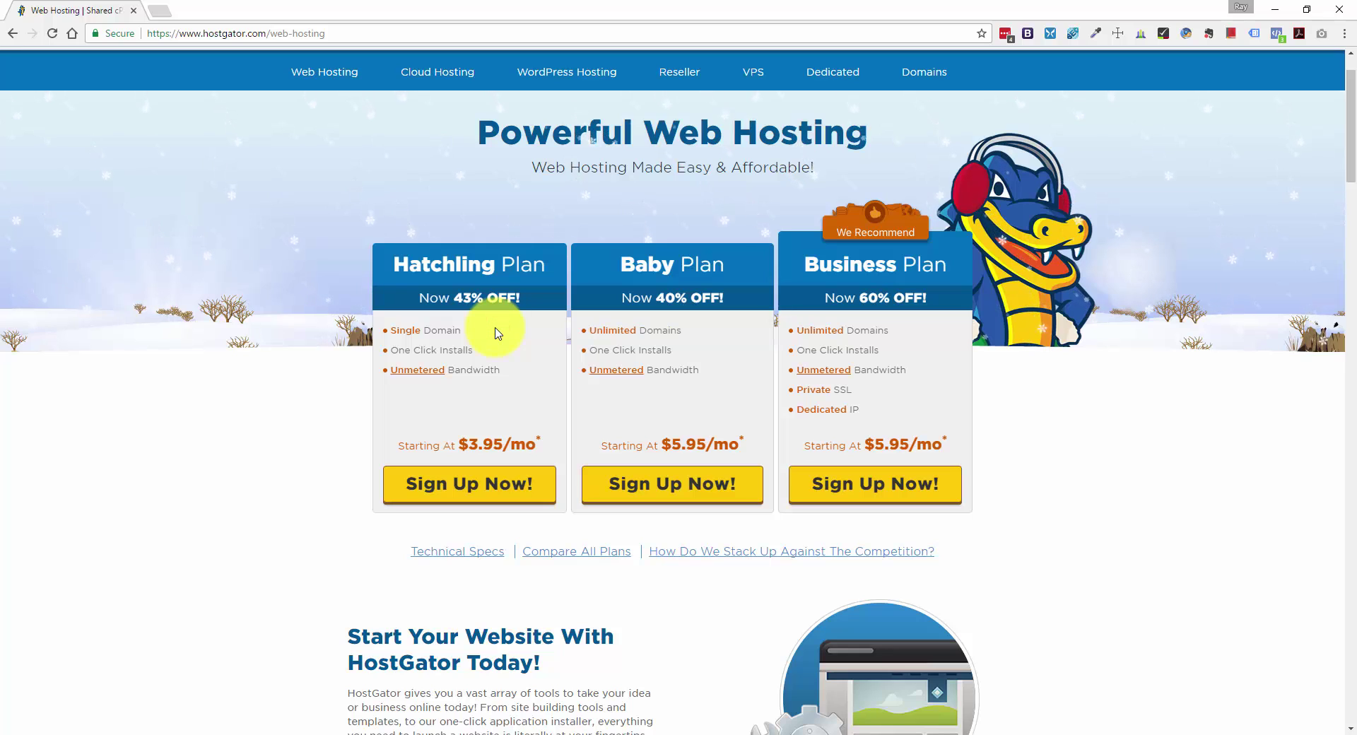
click(467, 486)
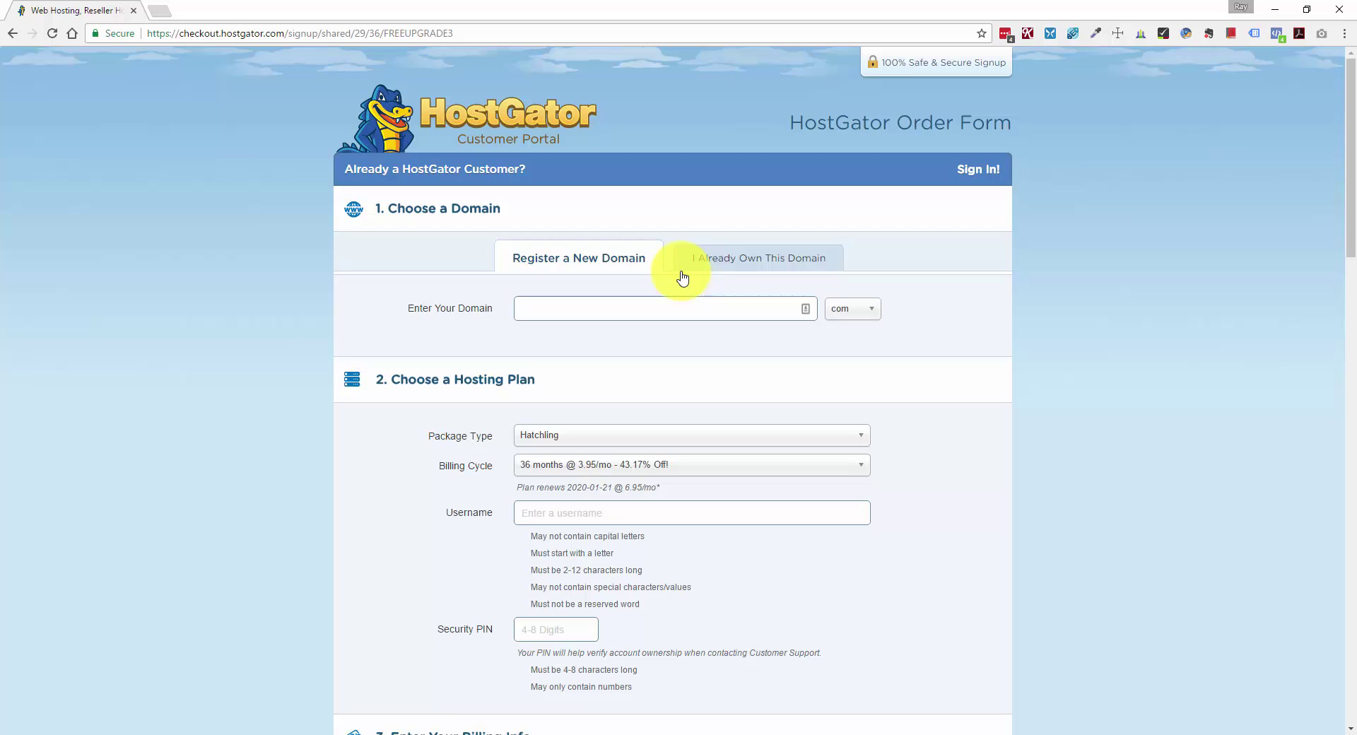
Enter exampledomain123 with the .com extension as the new domain to register.
click(752, 271)
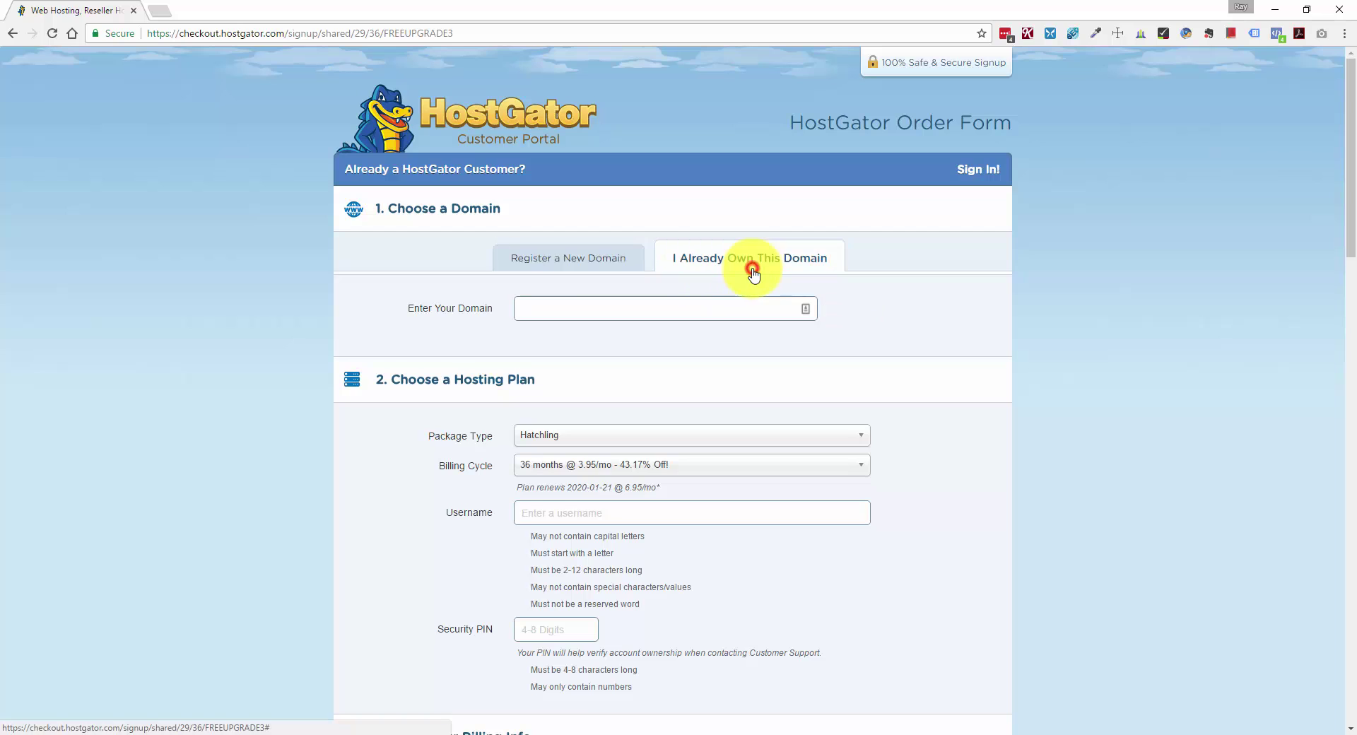
click(527, 259)
click(580, 305)
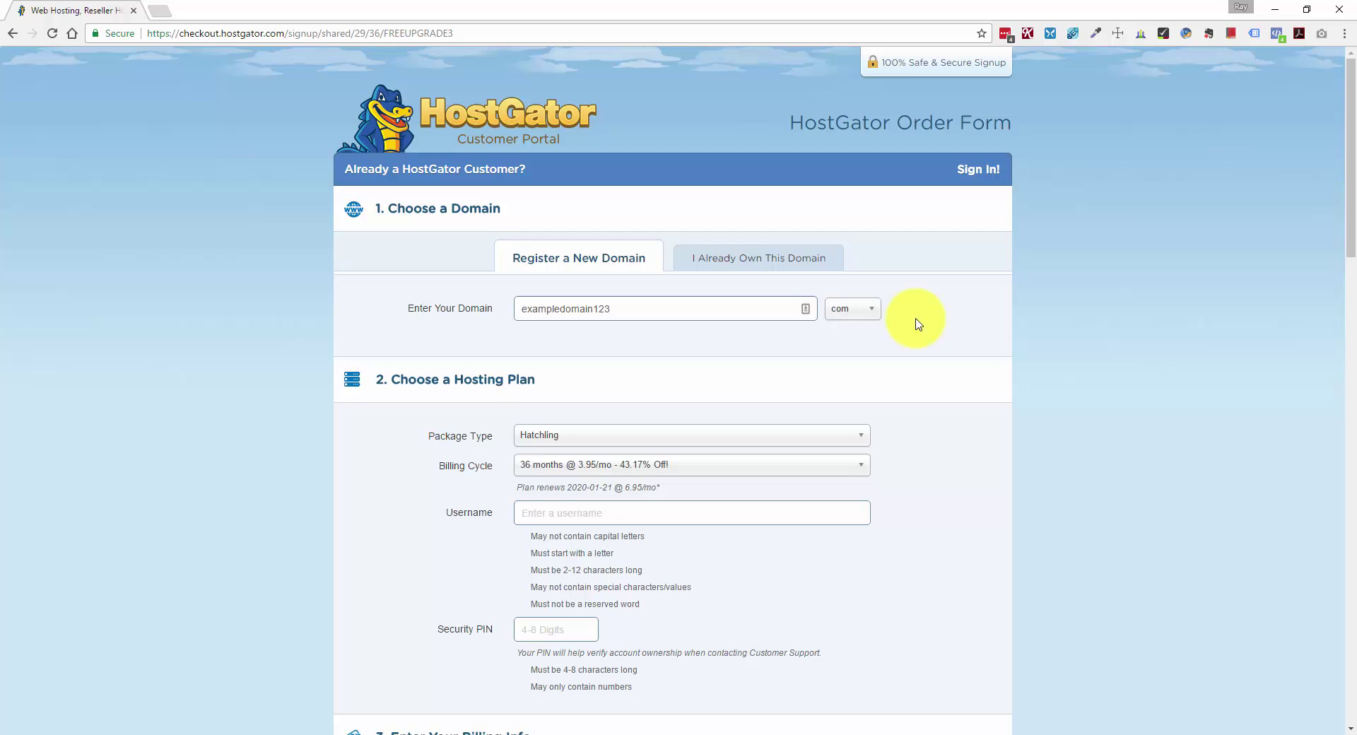
click(875, 315)
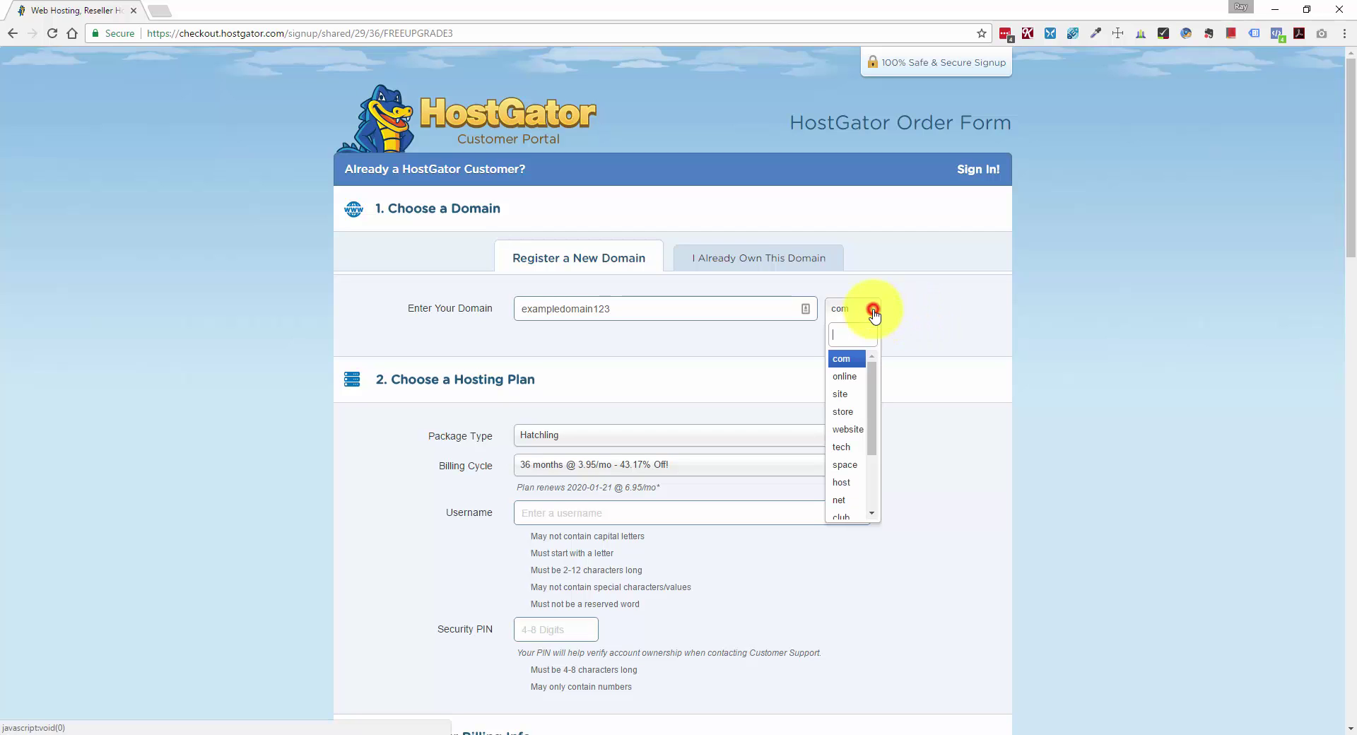
click(855, 362)
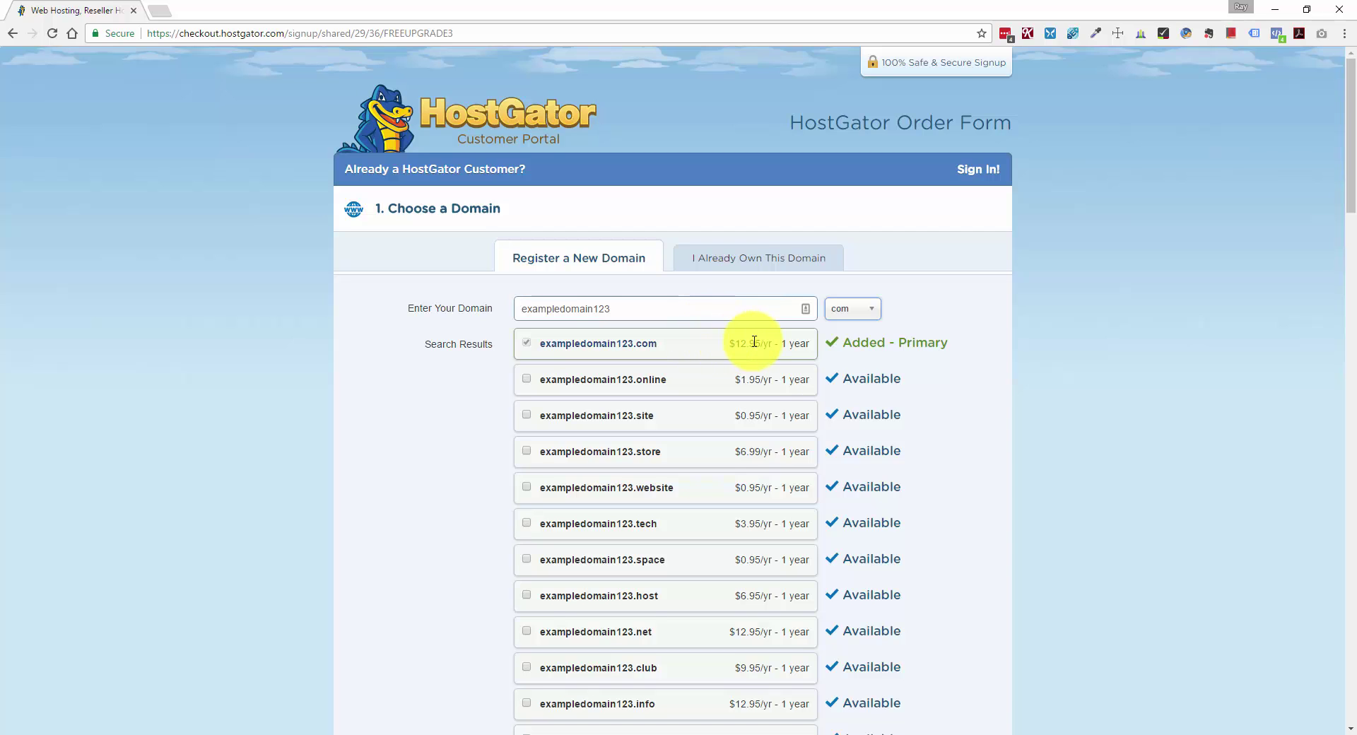
Untick Domain Privacy Protection for exampledomain123.com and scroll to the Hosting Plan section.
scroll(755, 343, down, 8)
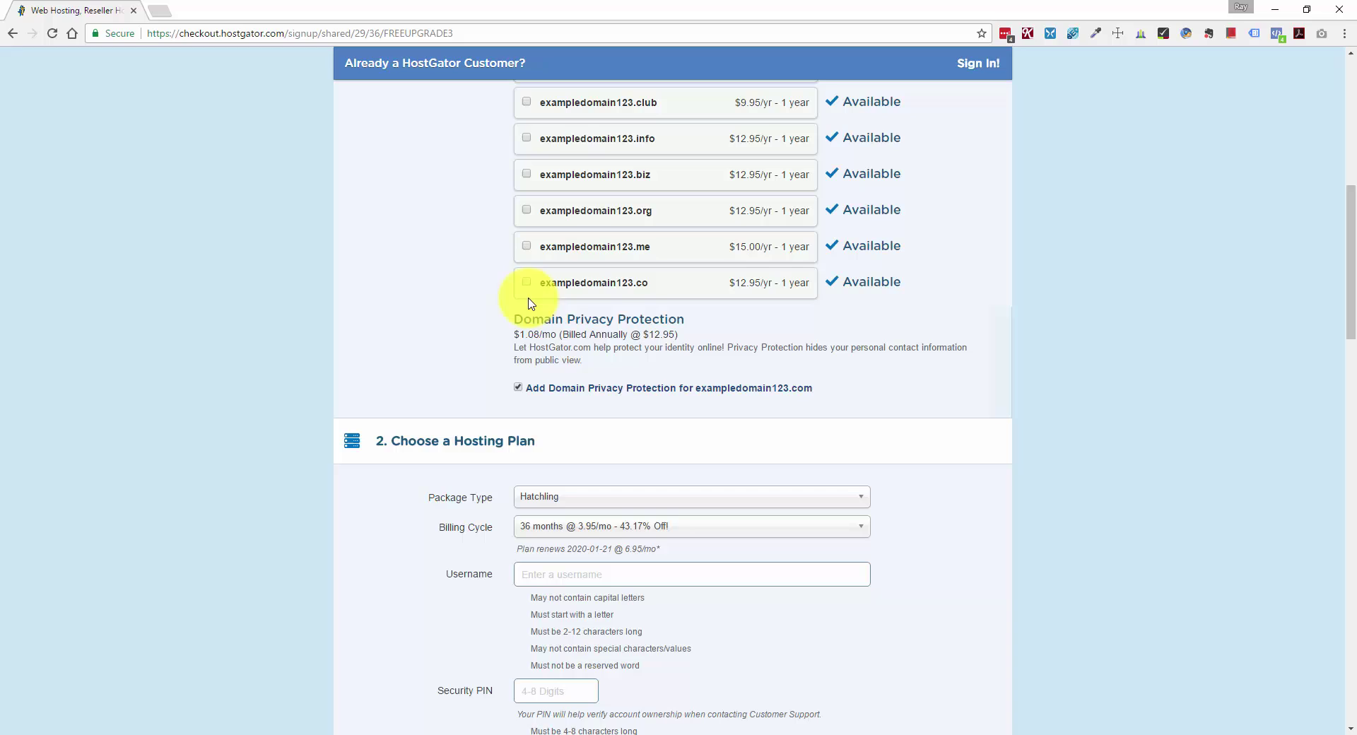
click(519, 388)
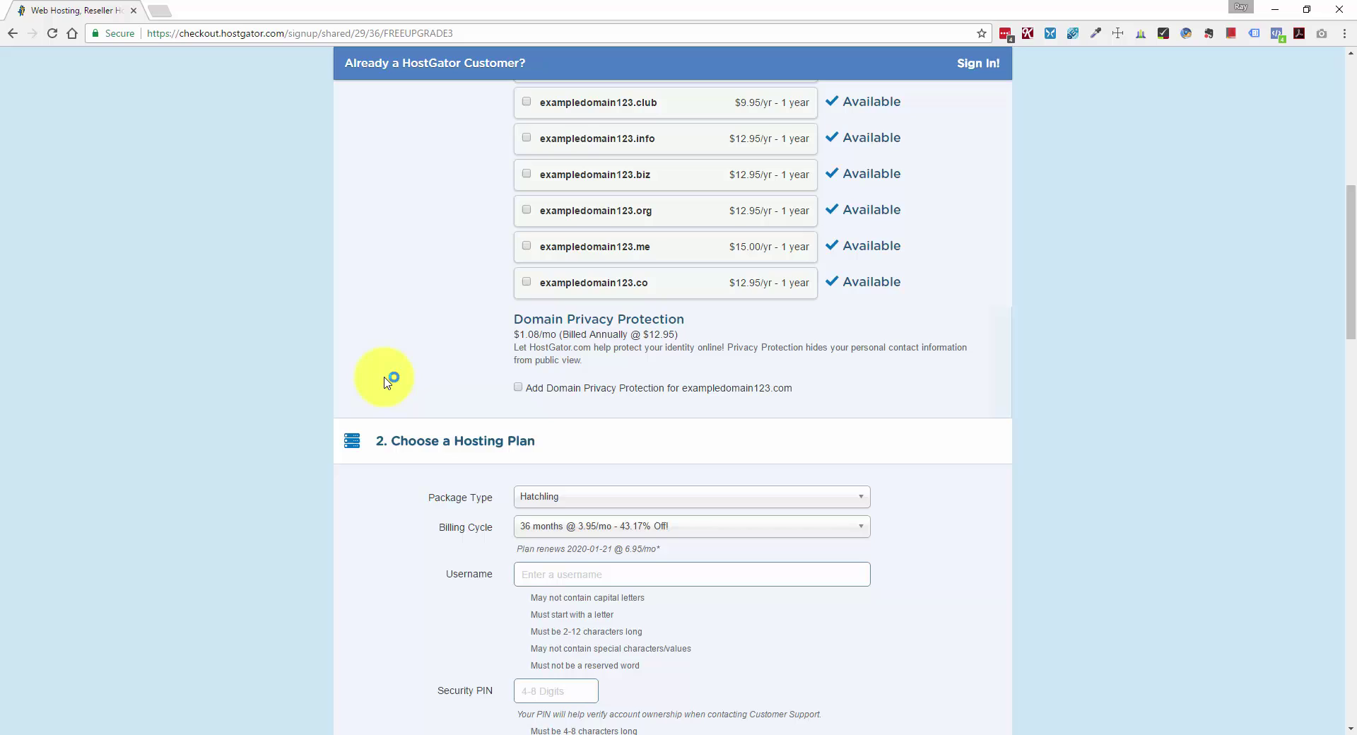
scroll(384, 383, down, 2)
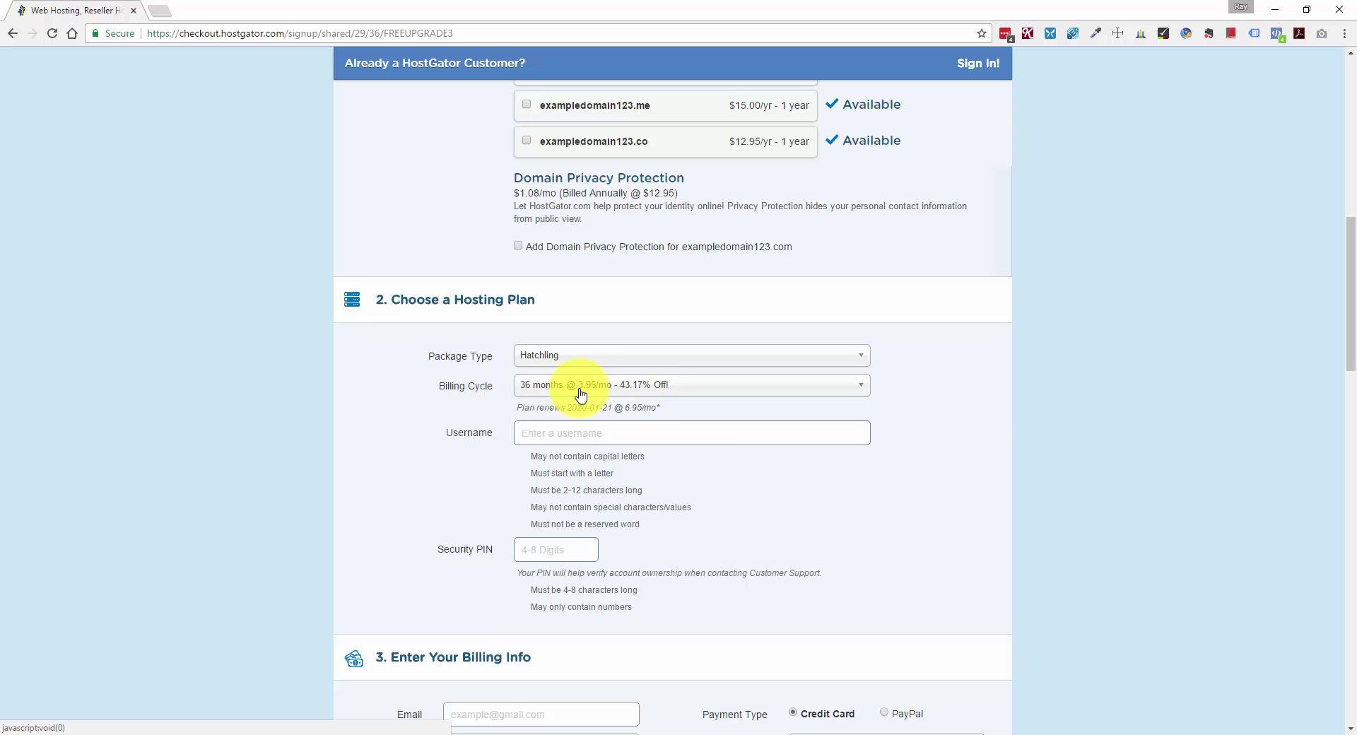
Change the Hatchling billing cycle to 1 month at 10.95/mo.
click(647, 393)
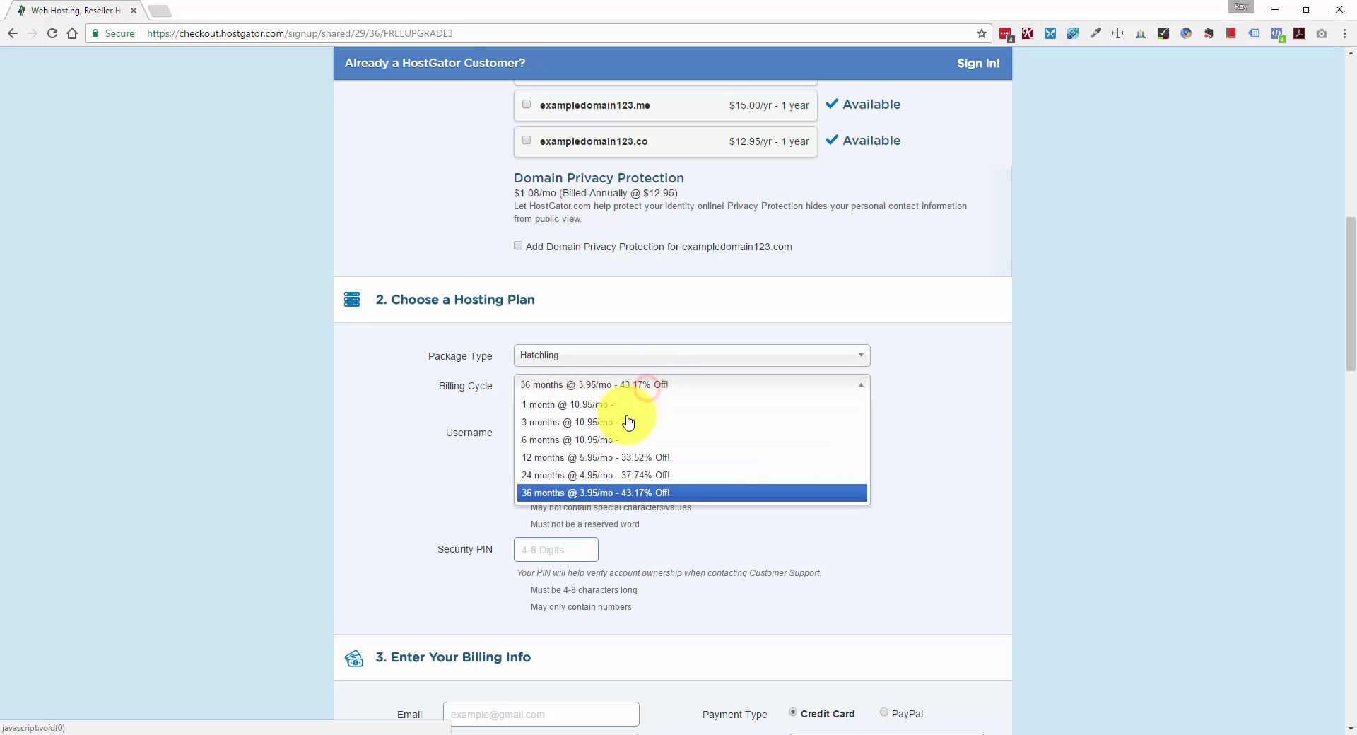
click(621, 412)
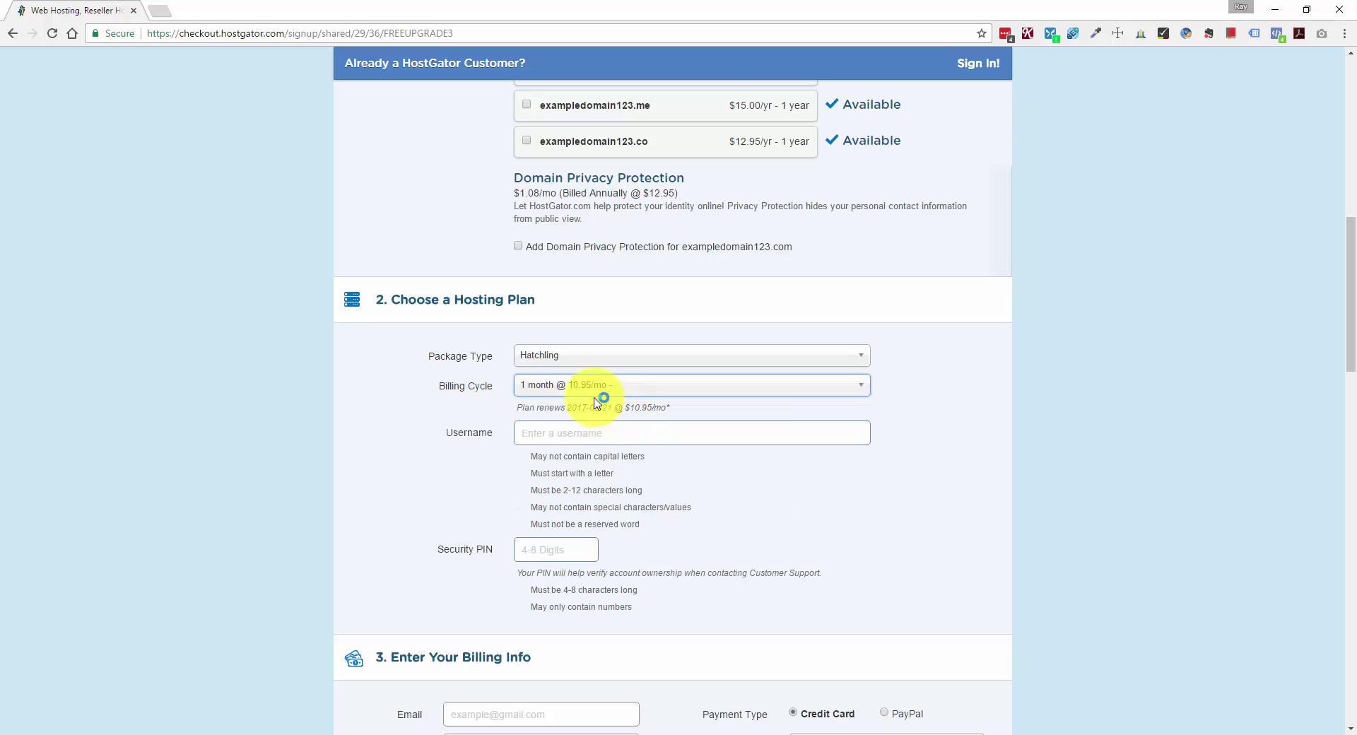
click(581, 431)
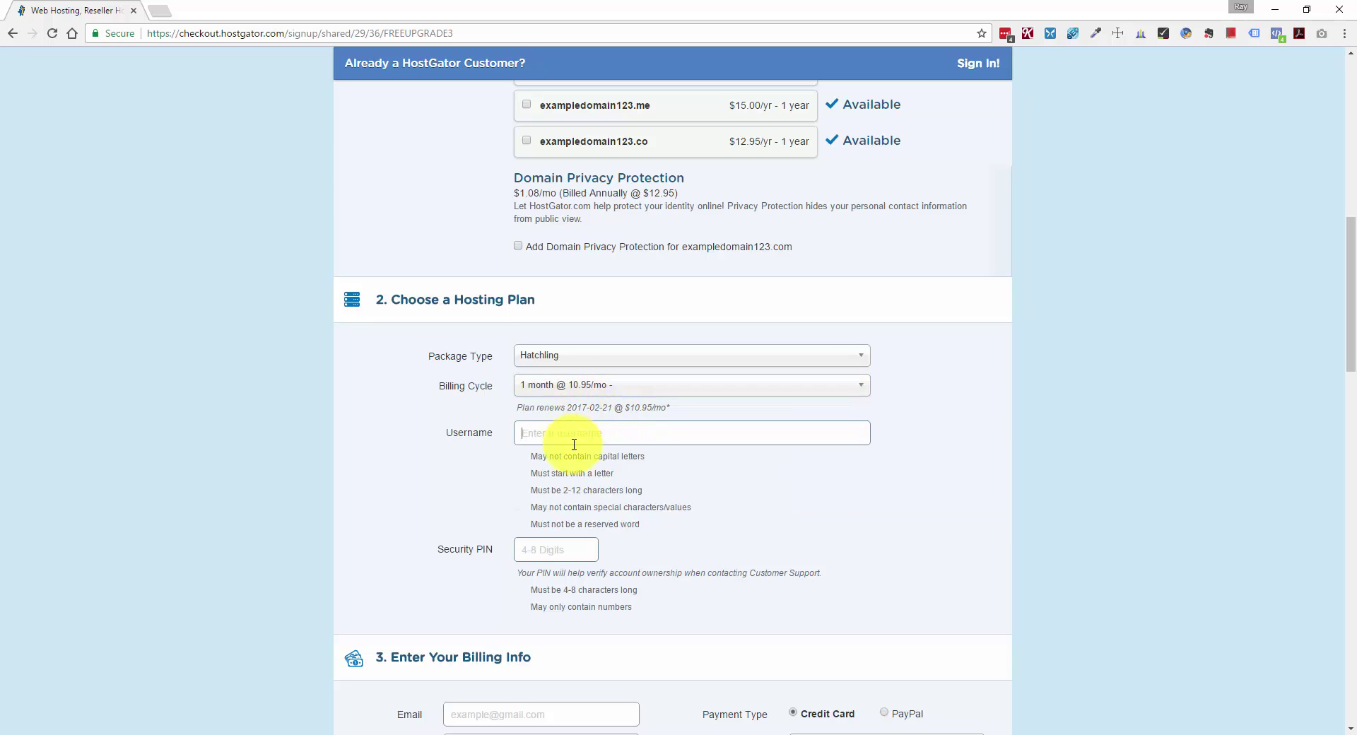
click(555, 549)
scroll(563, 550, down, 2)
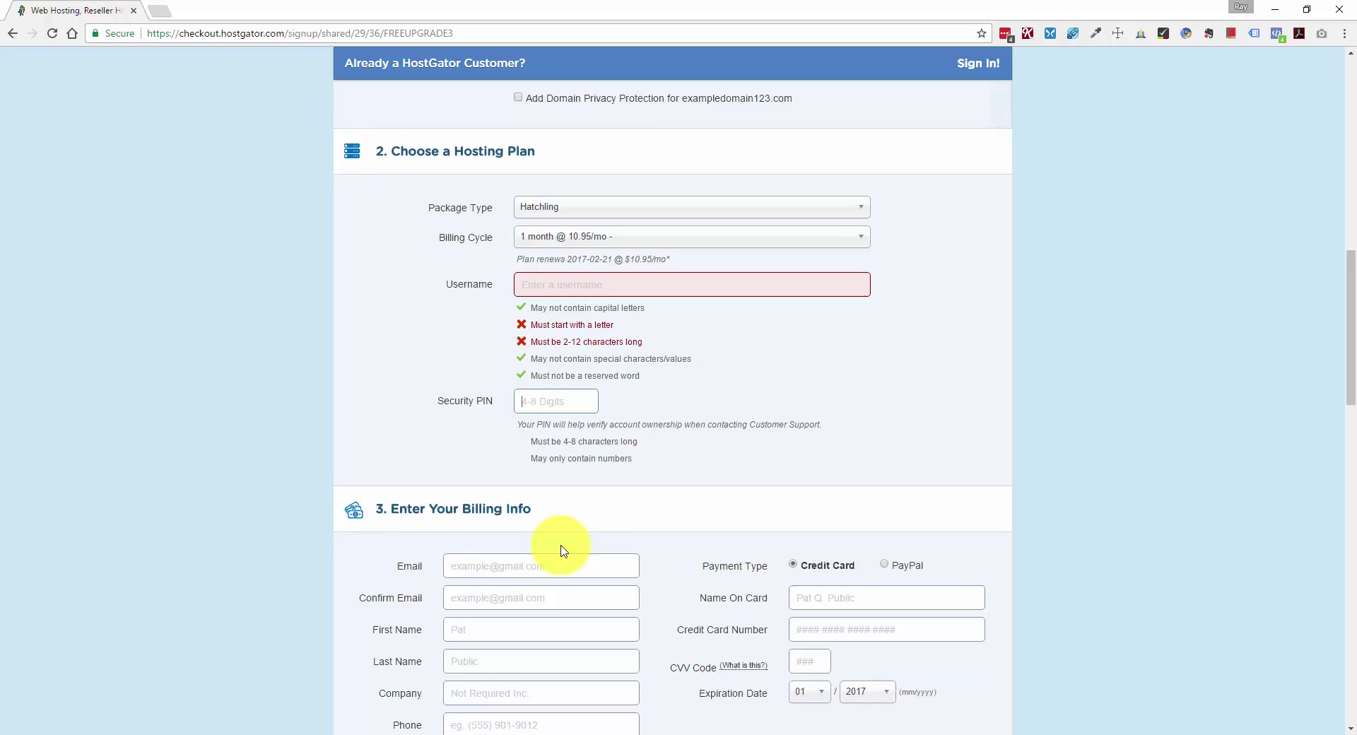
scroll(563, 551, down, 5)
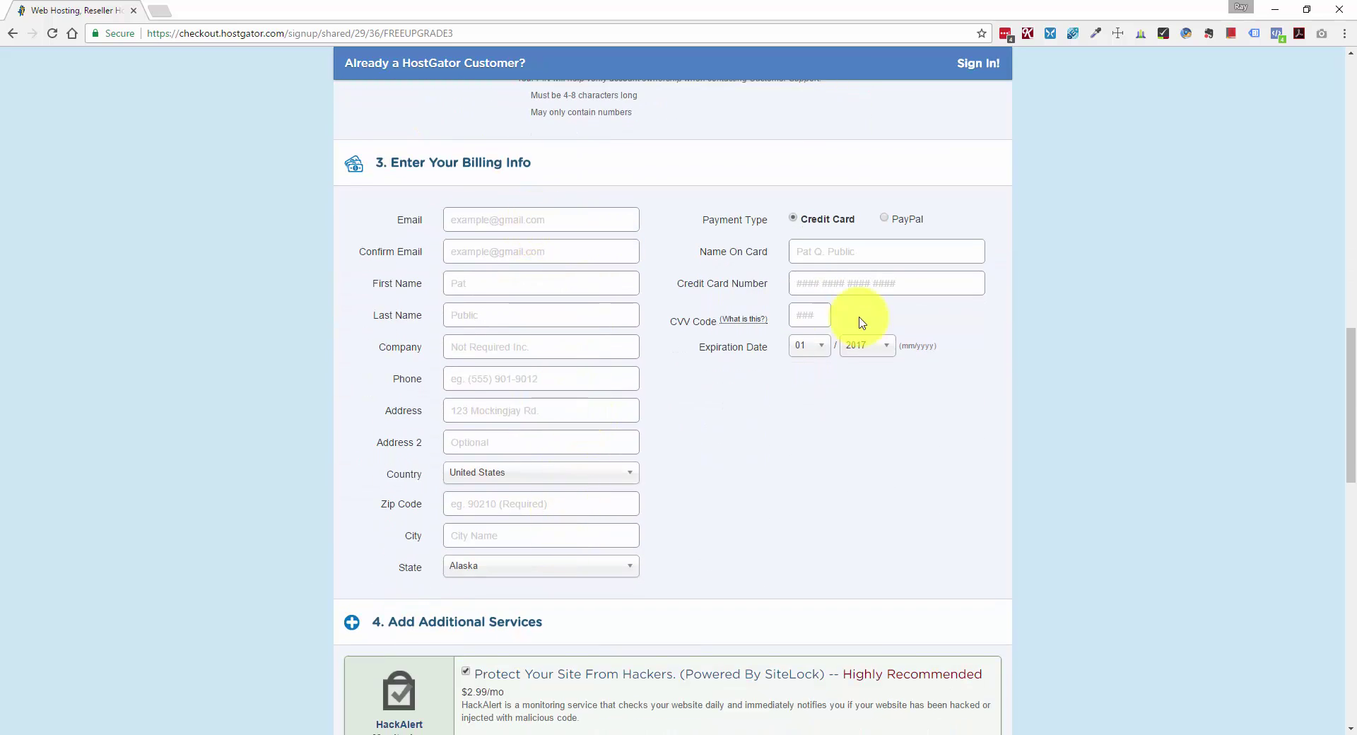
Pay by PayPal, drop HackAlert and Site Backup, and enter coupon 1WPHOSTING.
click(884, 220)
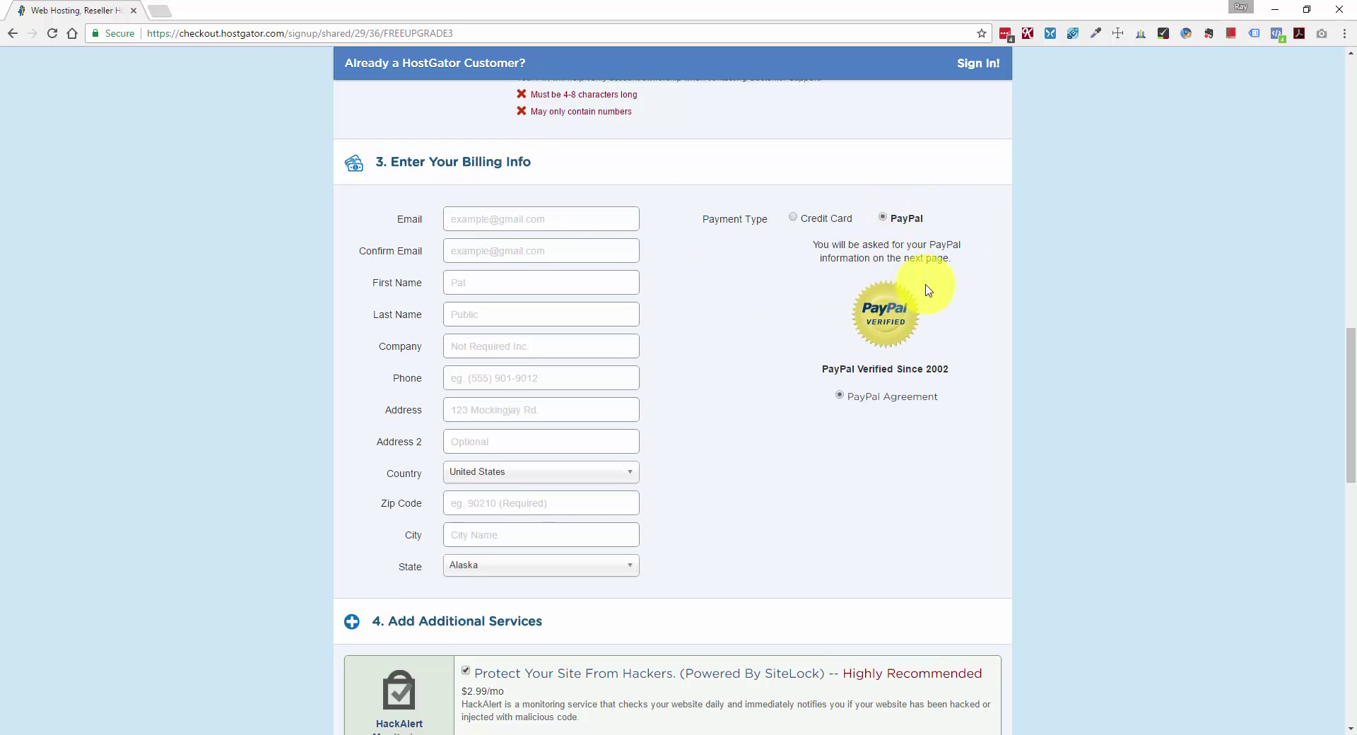
scroll(928, 290, down, 5)
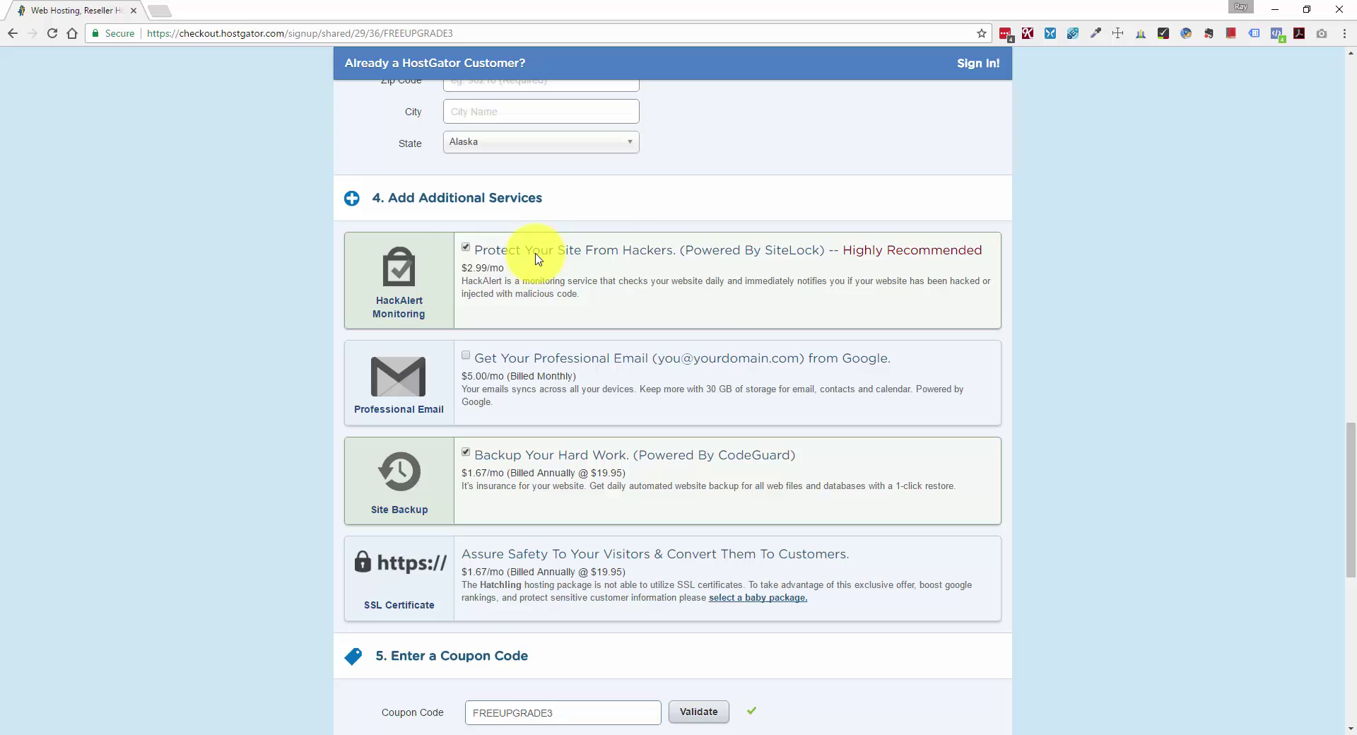
click(466, 247)
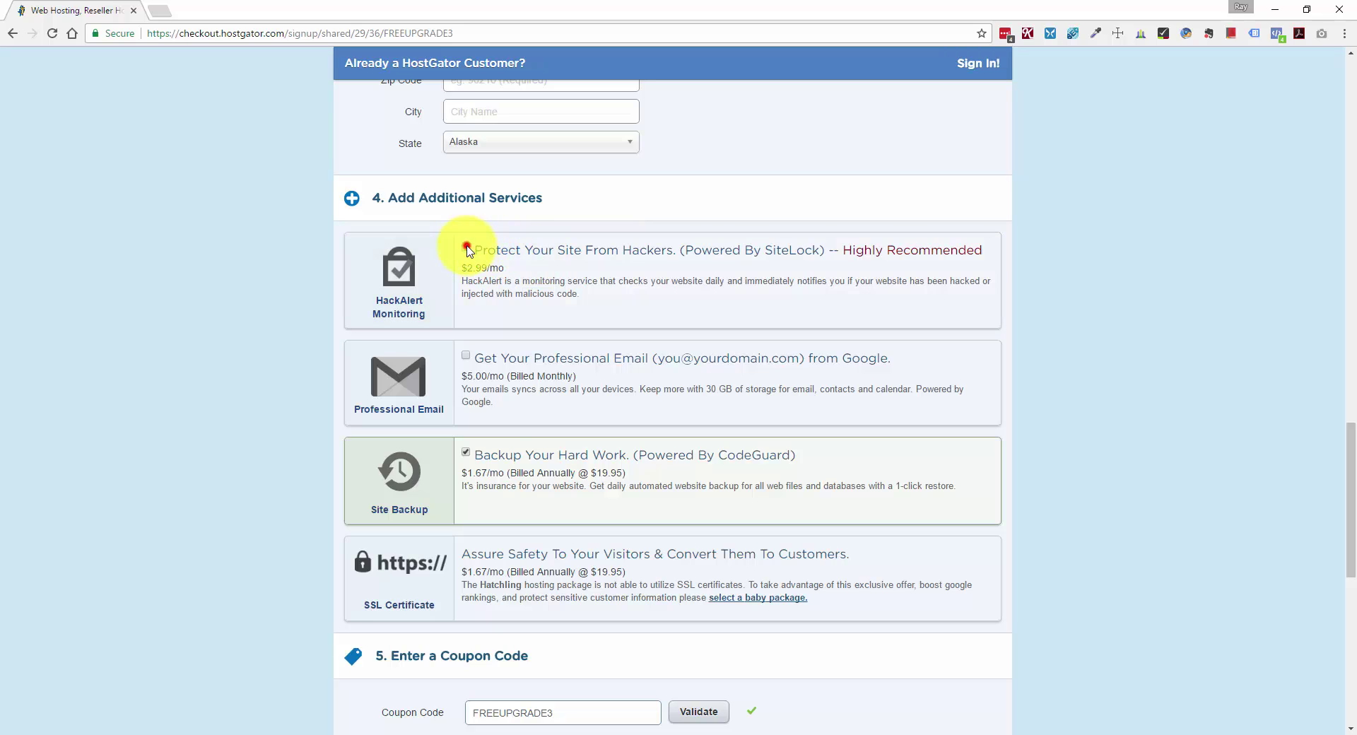
click(467, 450)
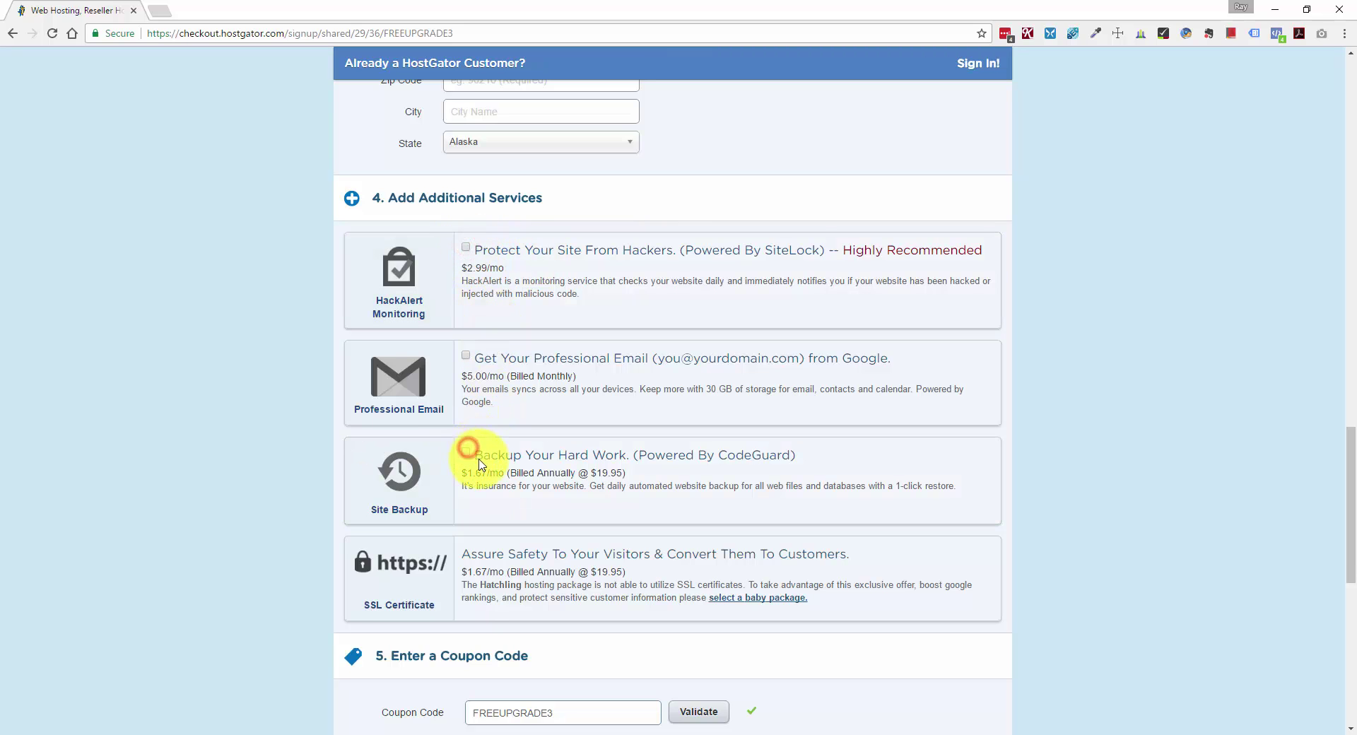
scroll(488, 453, down, 2)
scroll(491, 453, down, 4)
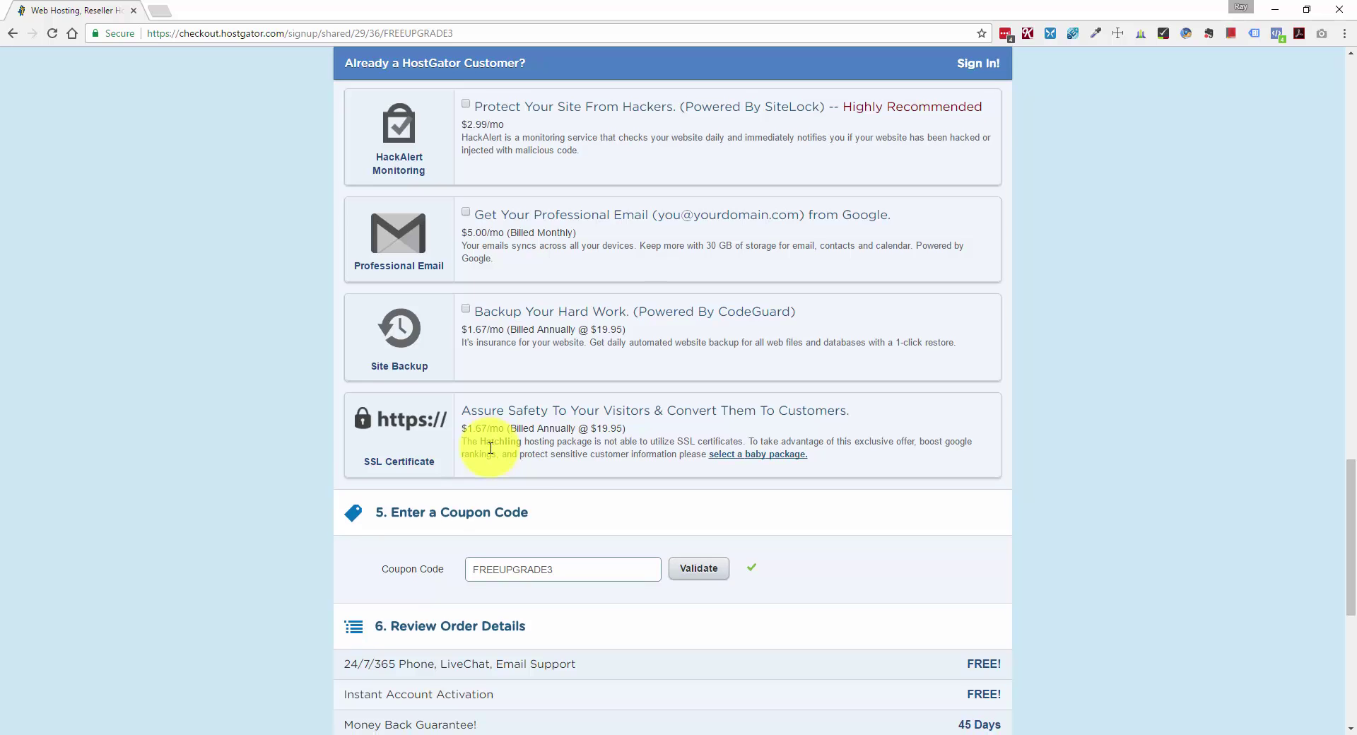
click(582, 287)
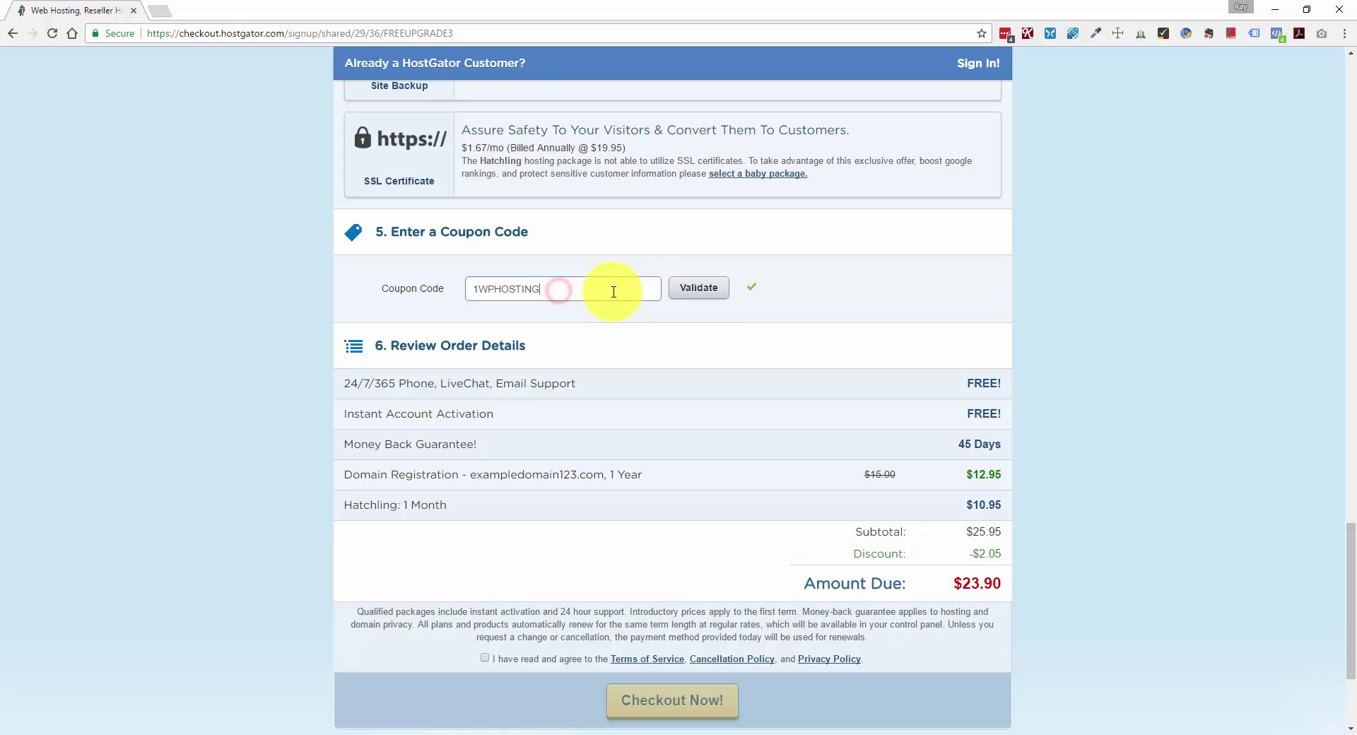
Validate coupon 1WPHOSTING, bringing Hatchling to $0.01 and the amount due to $15.95.
click(720, 288)
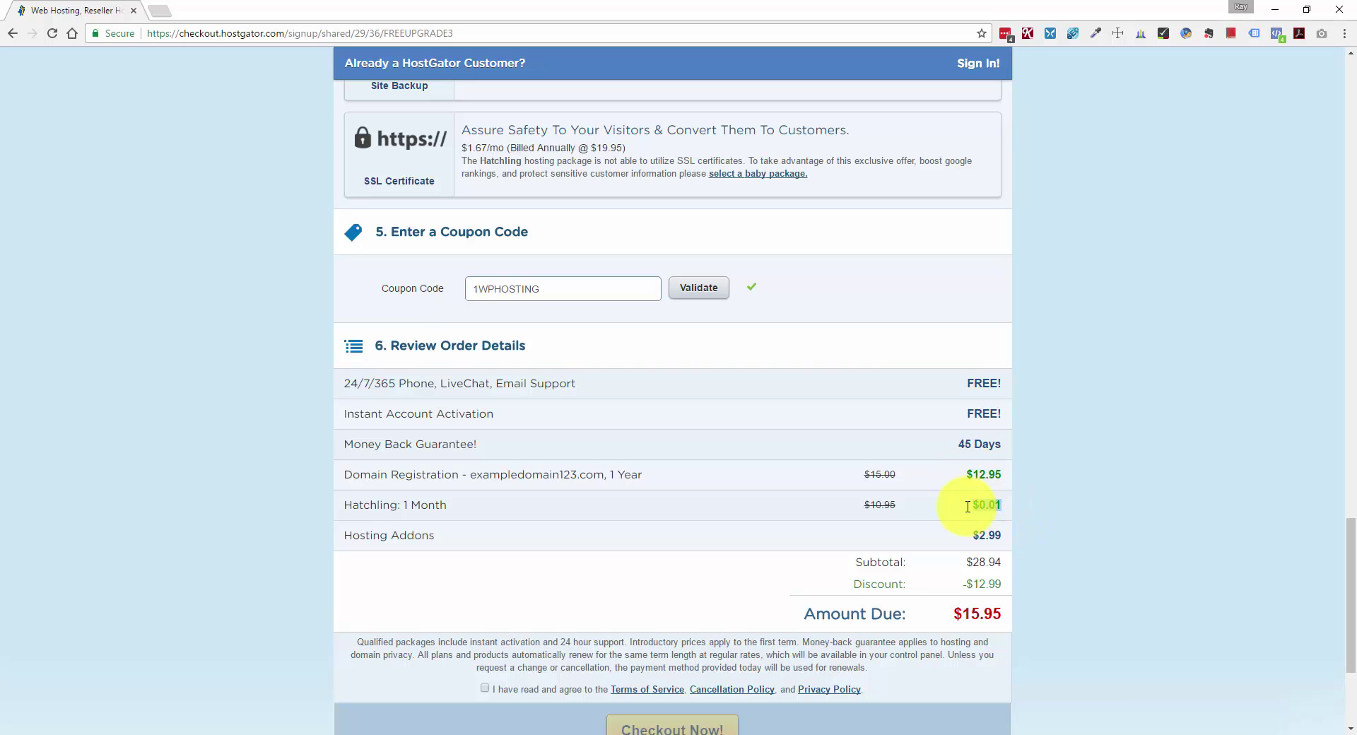
drag(968, 507, 958, 513)
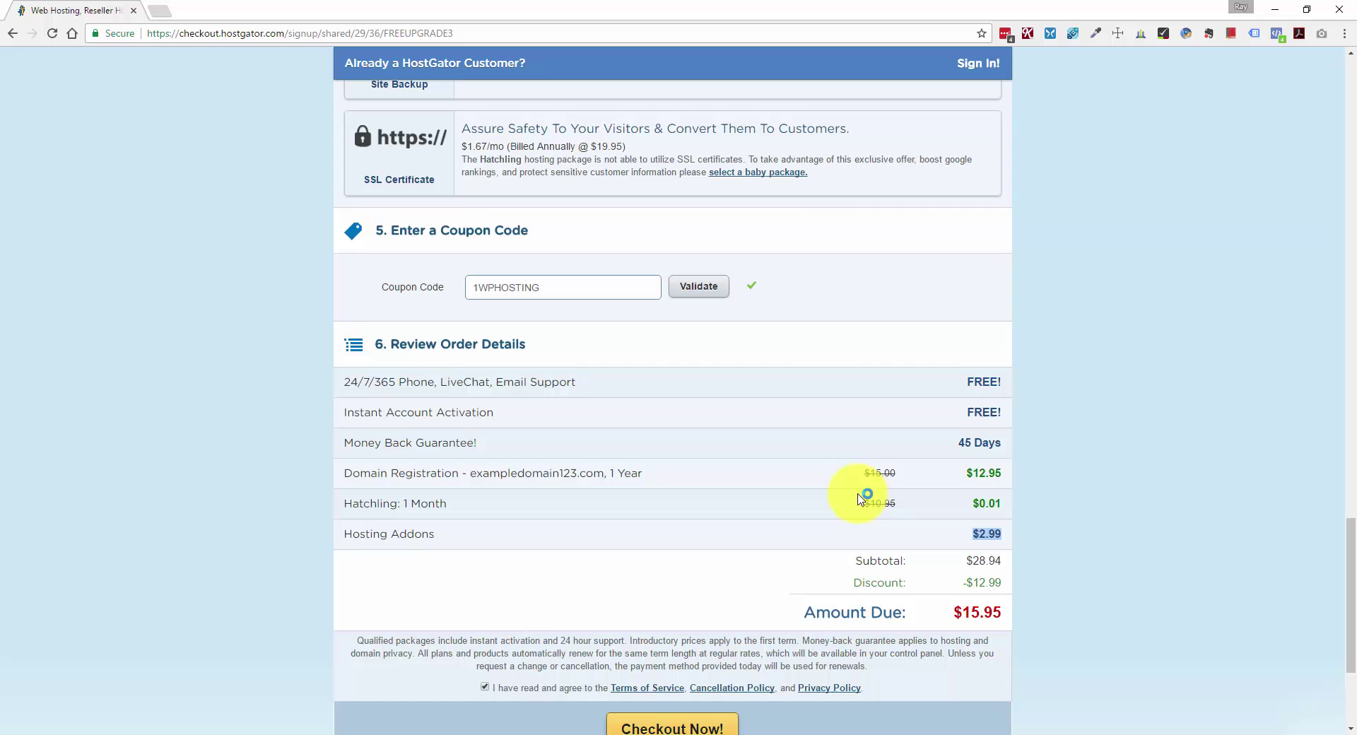
Untick the HackAlert add-on and agree to the terms of service with $12.96 due.
scroll(778, 463, up, 2)
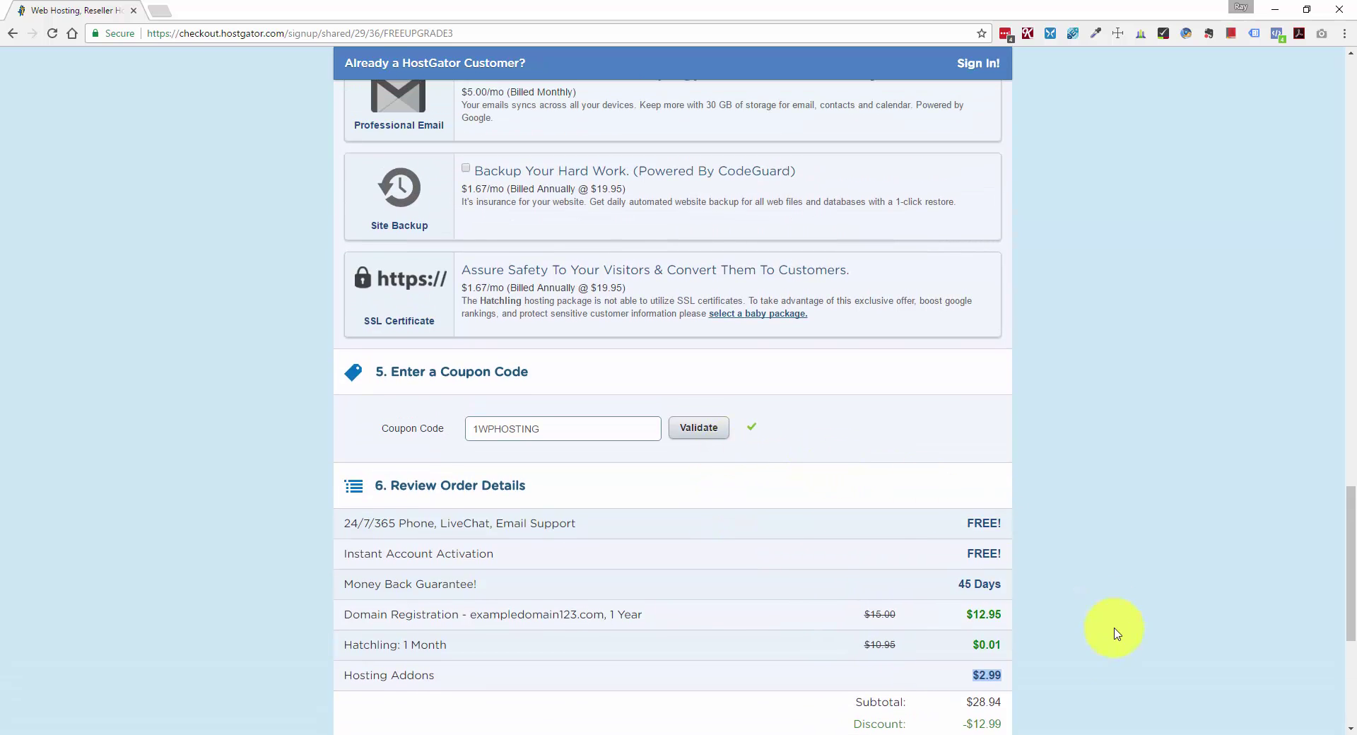
scroll(697, 499, up, 3)
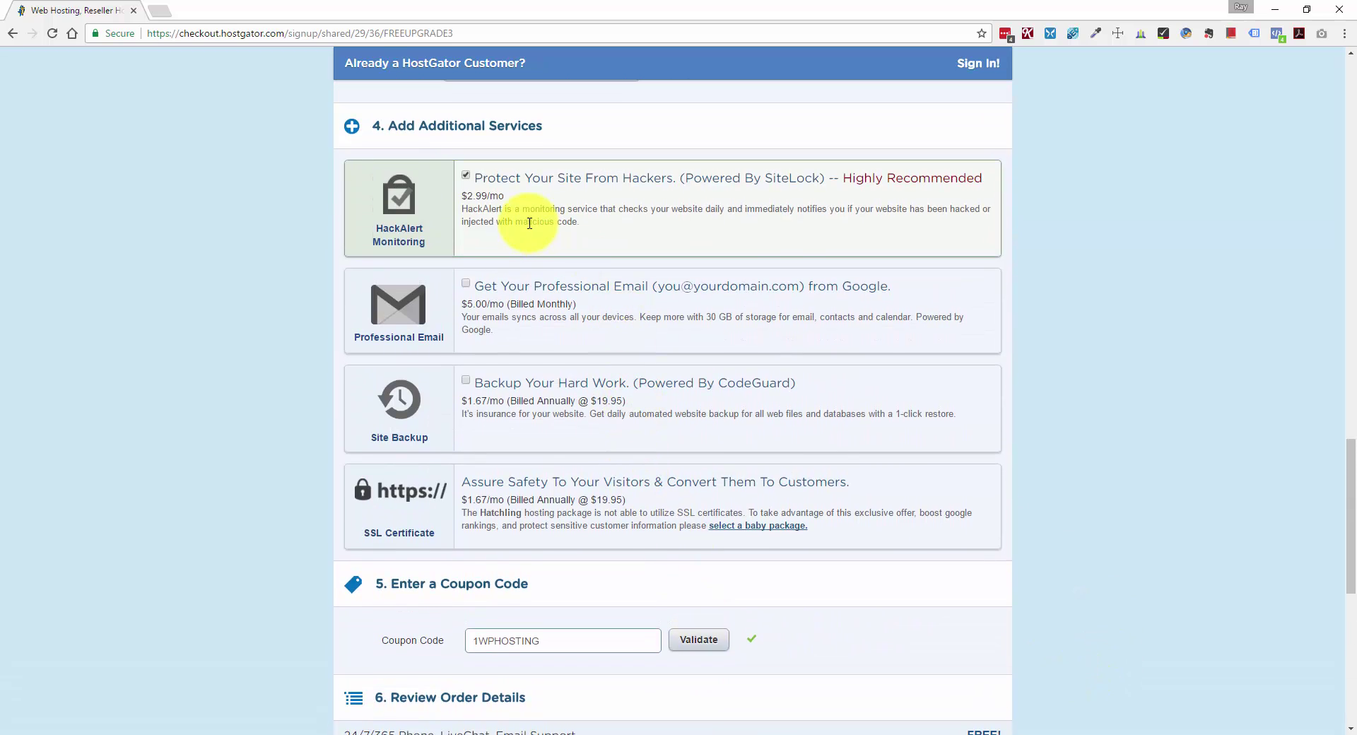
click(466, 177)
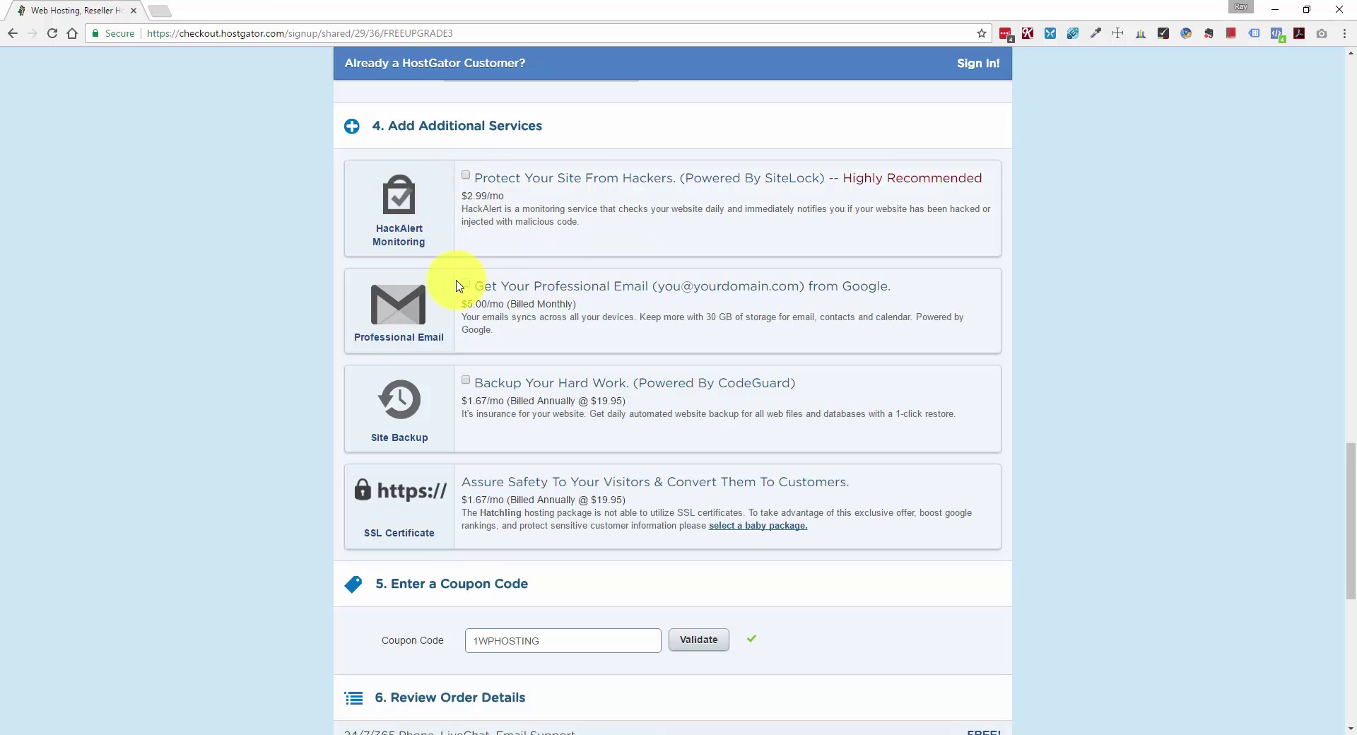
scroll(494, 276, down, 4)
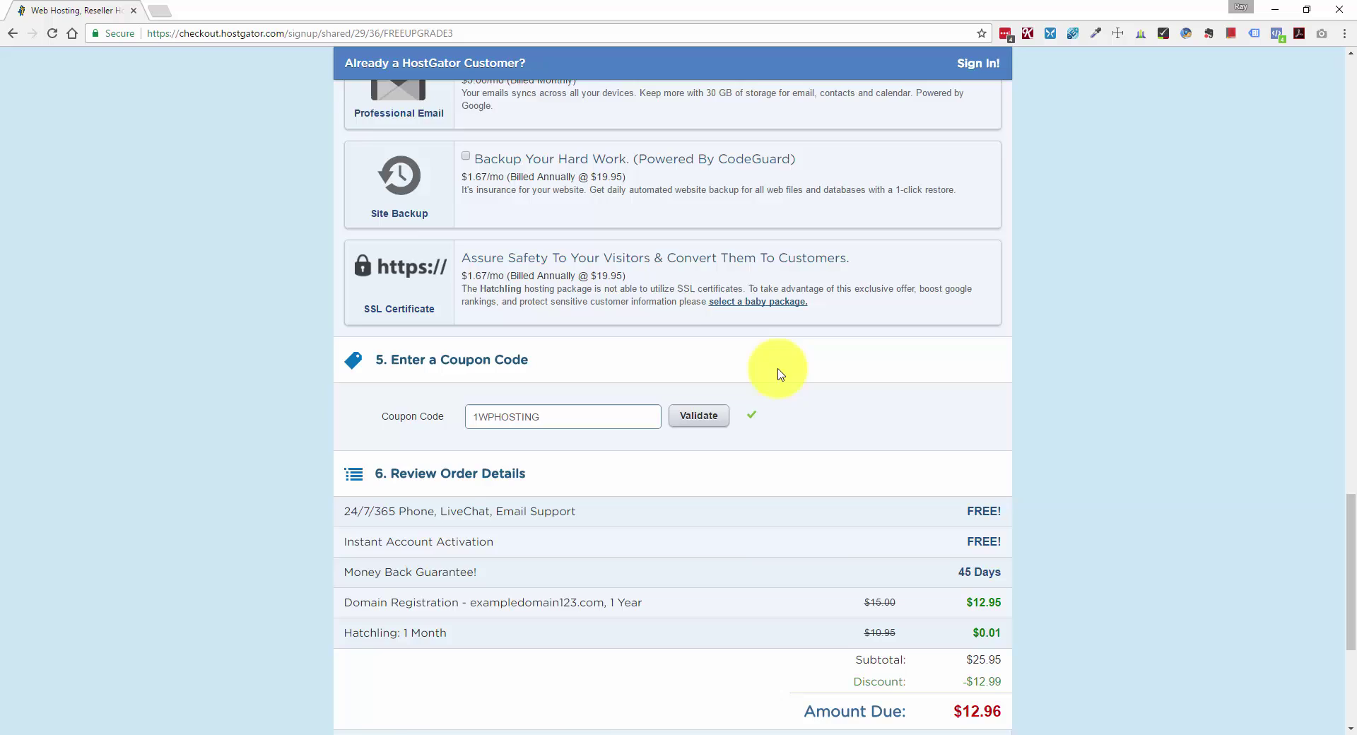
scroll(605, 363, down, 2)
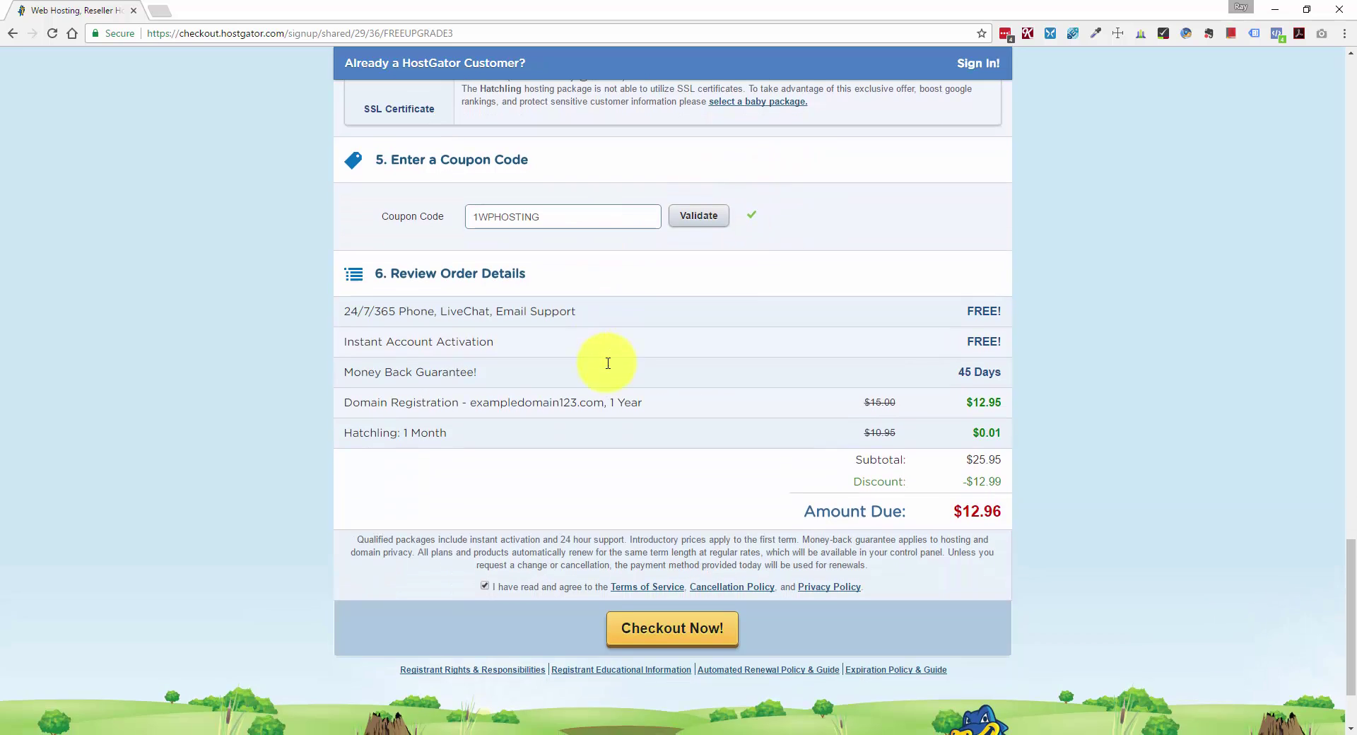
scroll(631, 314, up, 4)
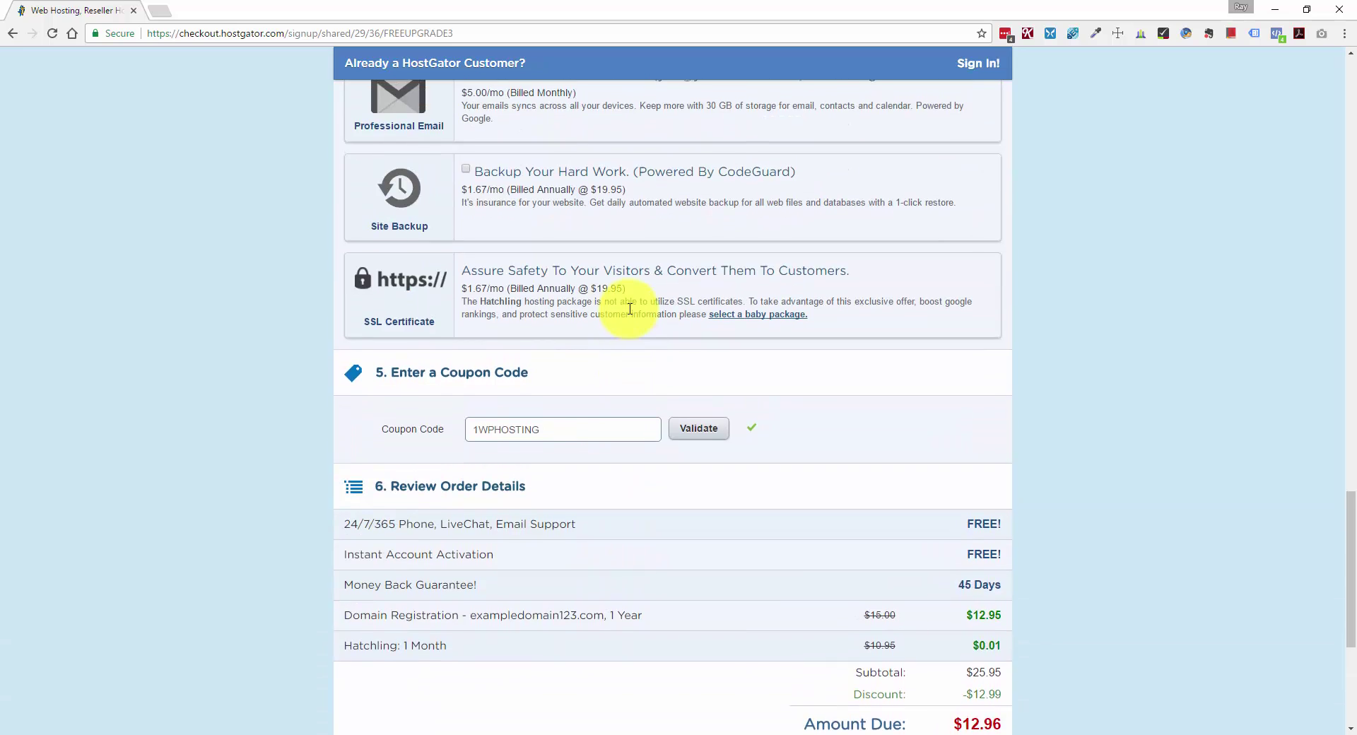
scroll(631, 313, down, 3)
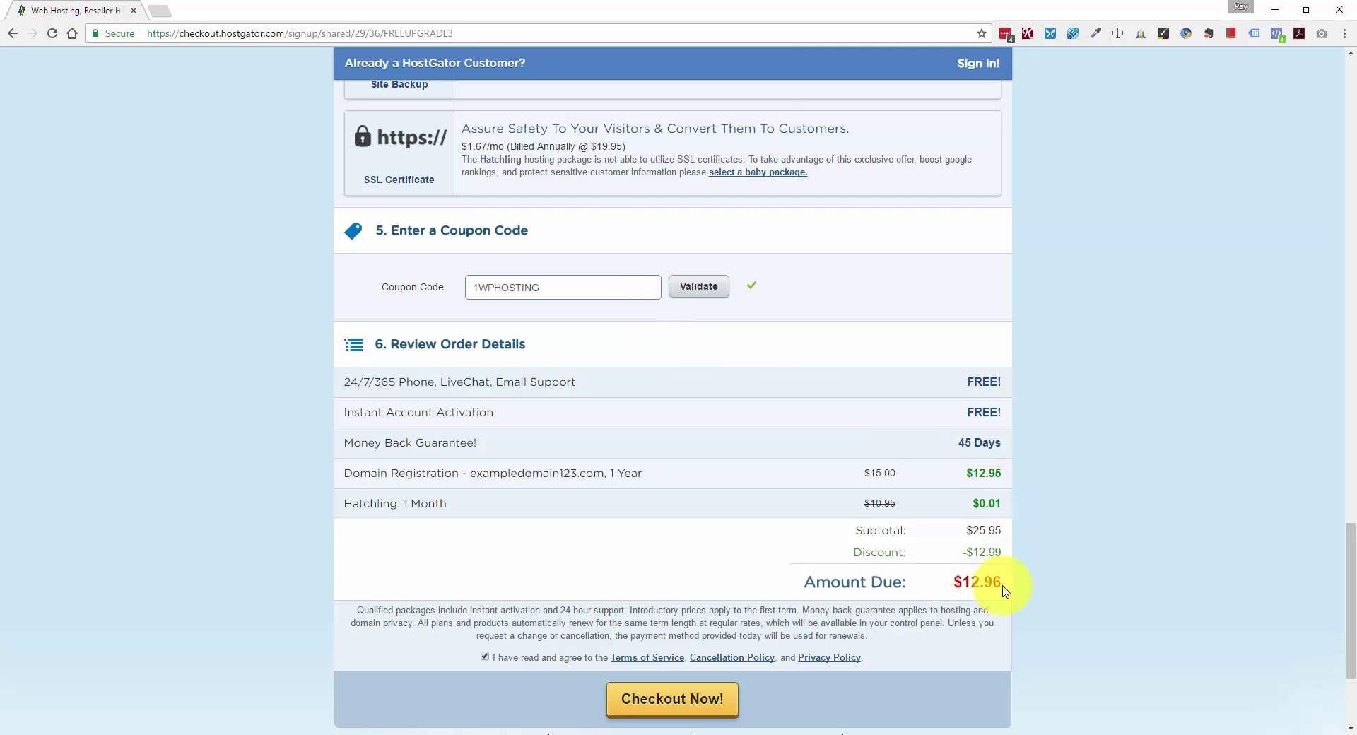
scroll(1007, 586, down, 1)
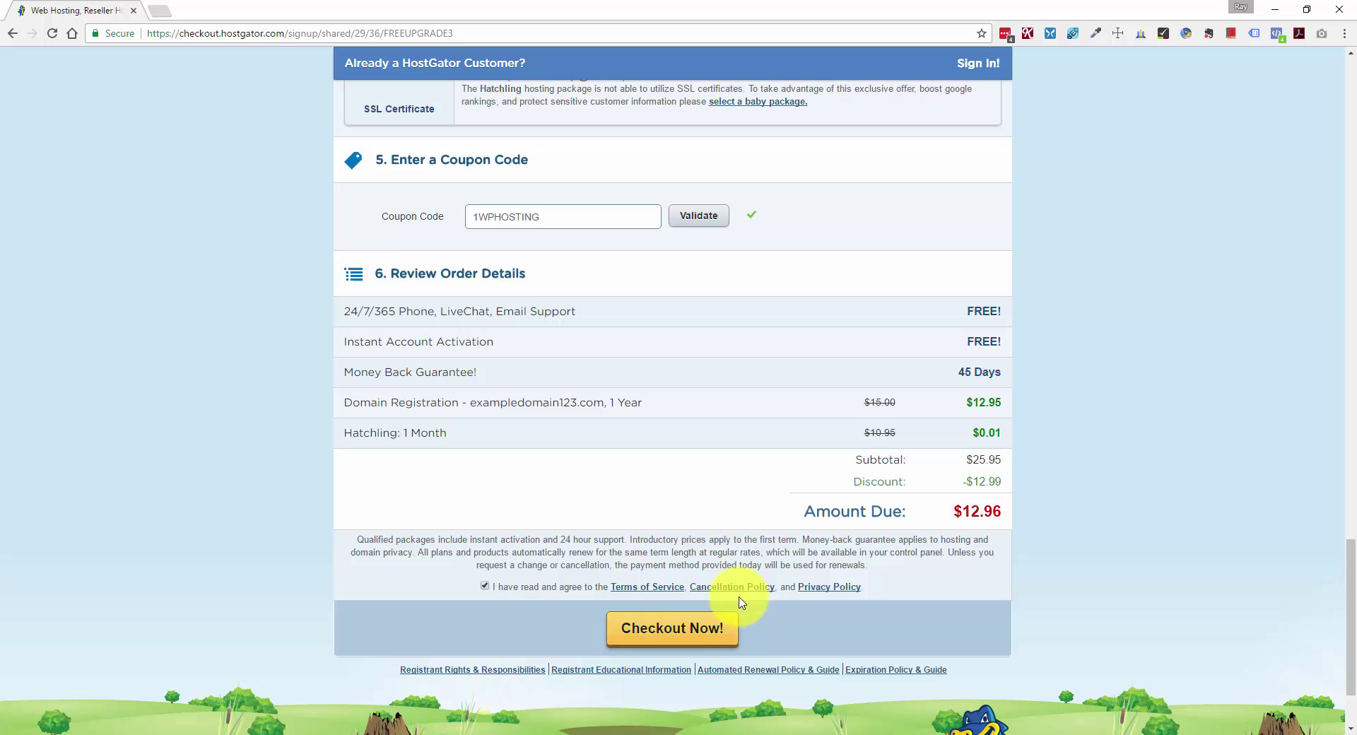
click(485, 587)
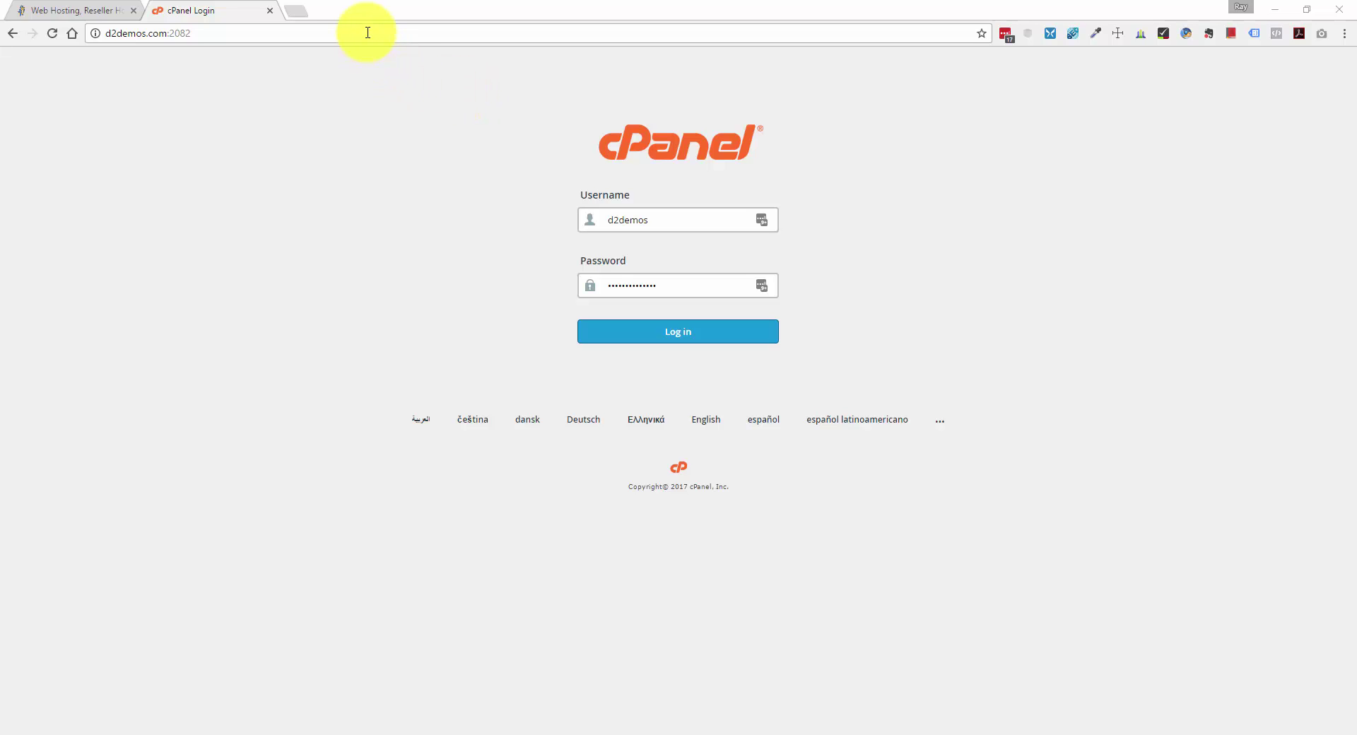
Log in to cPanel at d2demos.com:2082 and scroll to Software and Services.
click(201, 32)
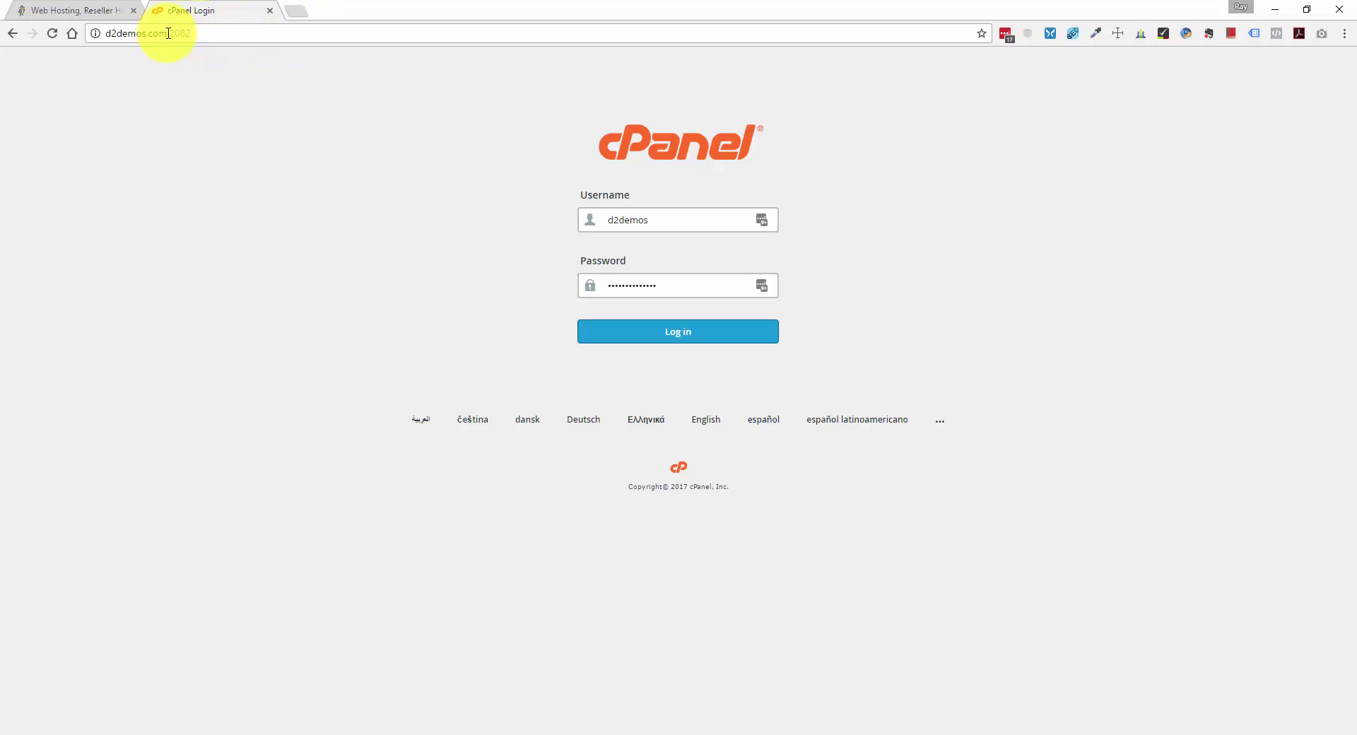
drag(167, 33, 218, 37)
click(218, 34)
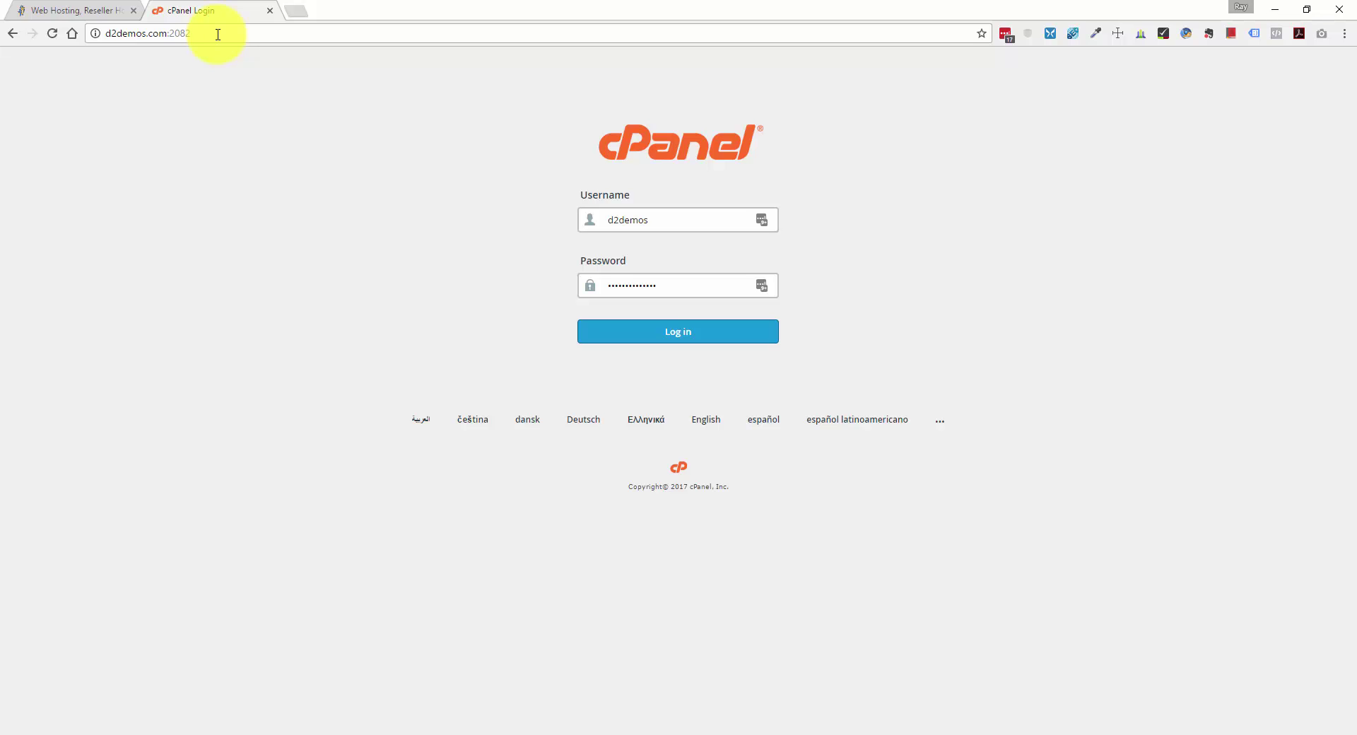
click(728, 335)
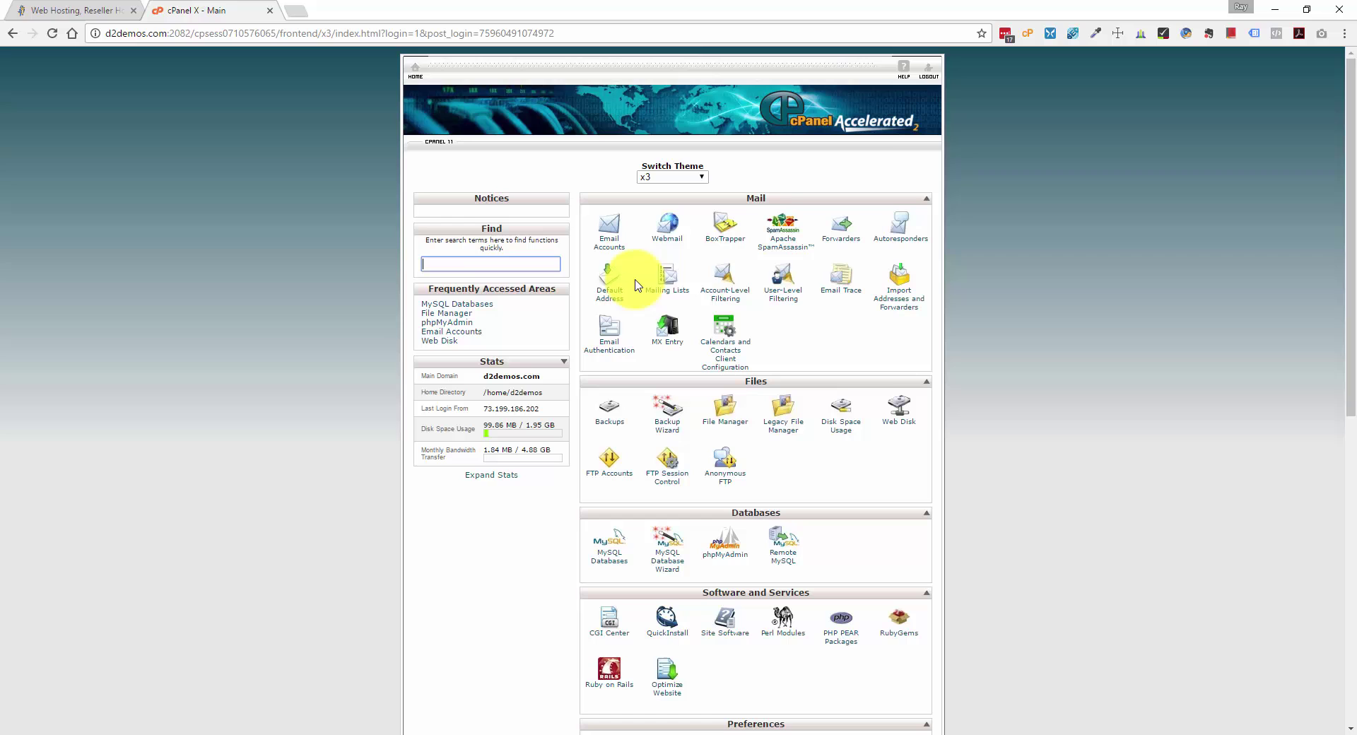
scroll(635, 297, down, 1)
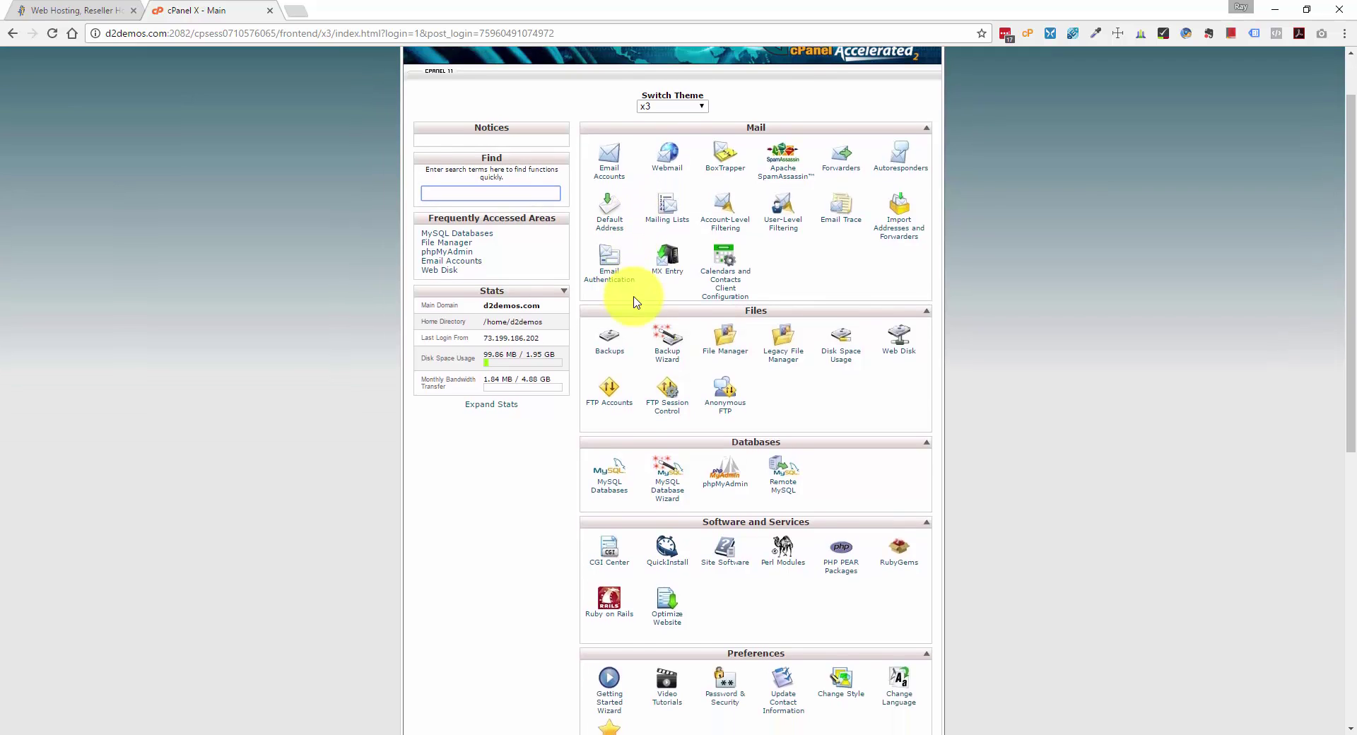
scroll(633, 302, down, 2)
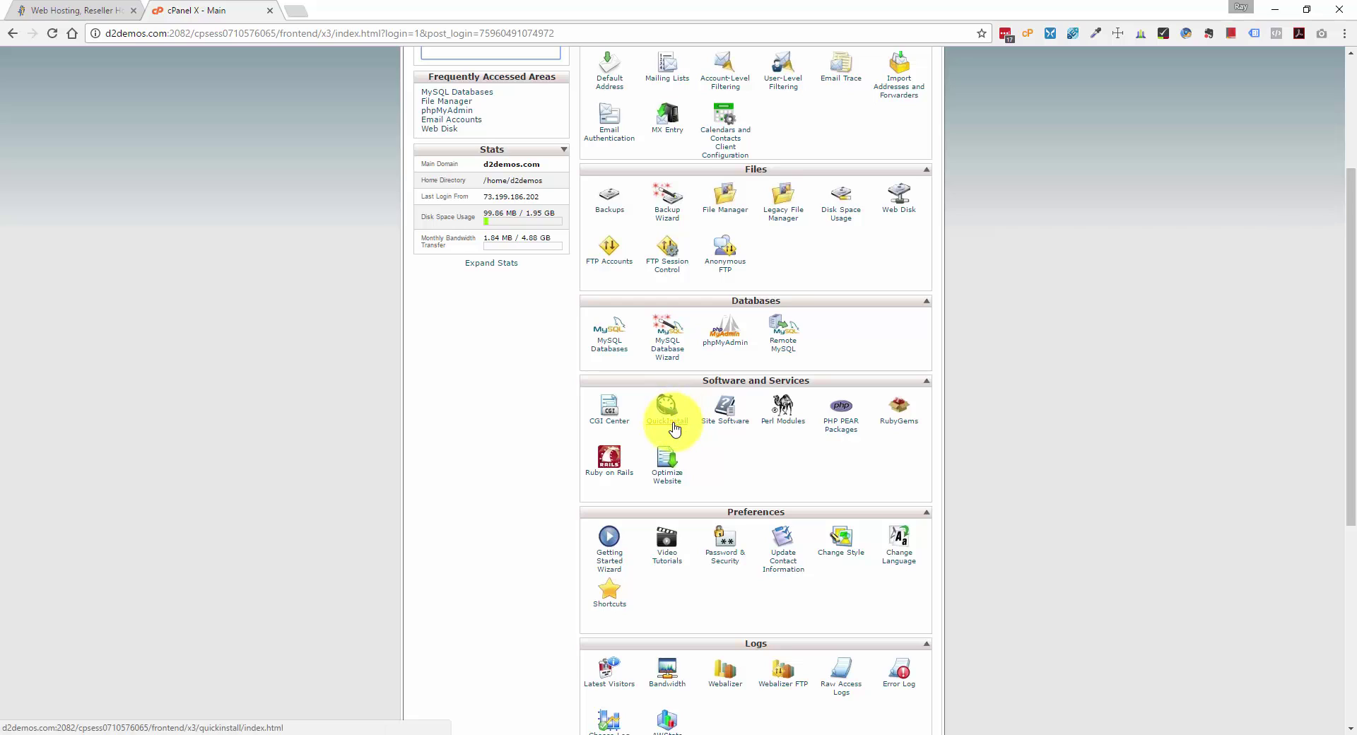
Open QuickInstall and view WordPress's free 4.6.1 install and premium options.
click(675, 429)
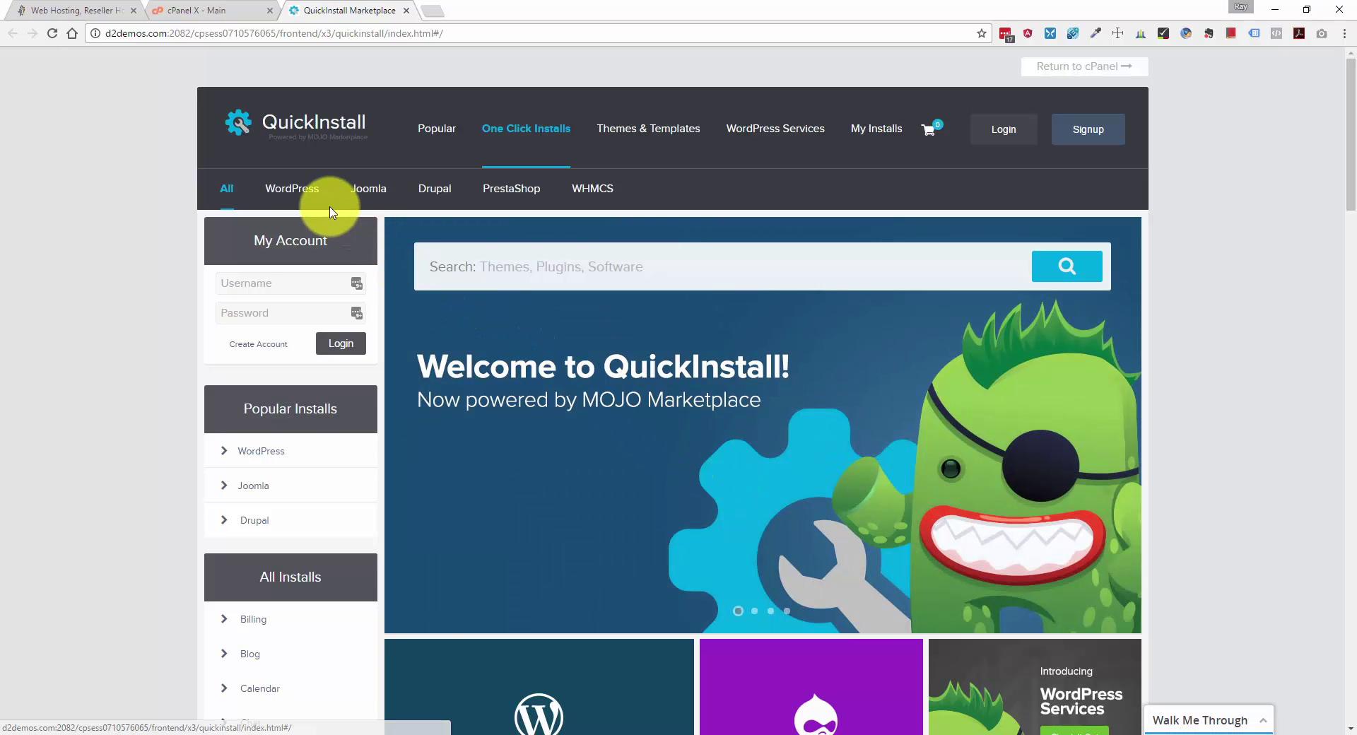
click(303, 197)
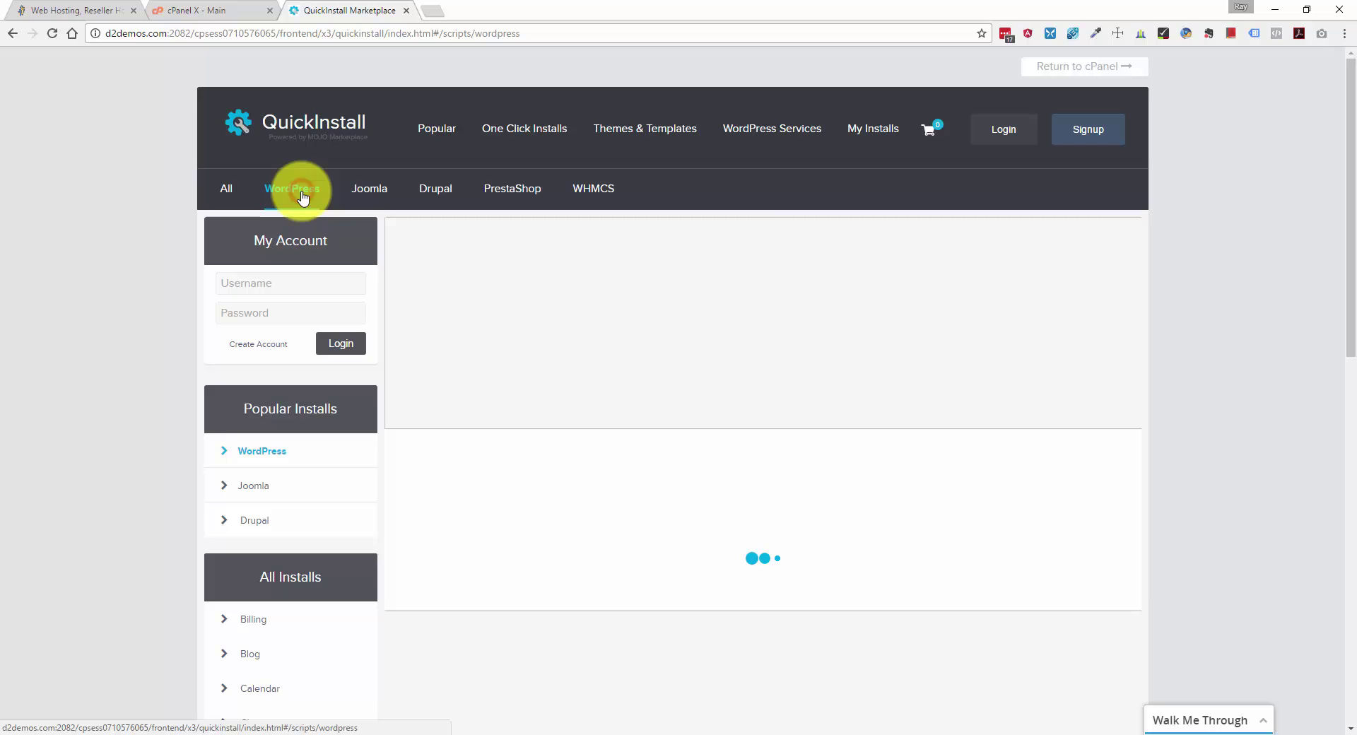
scroll(311, 201, down, 5)
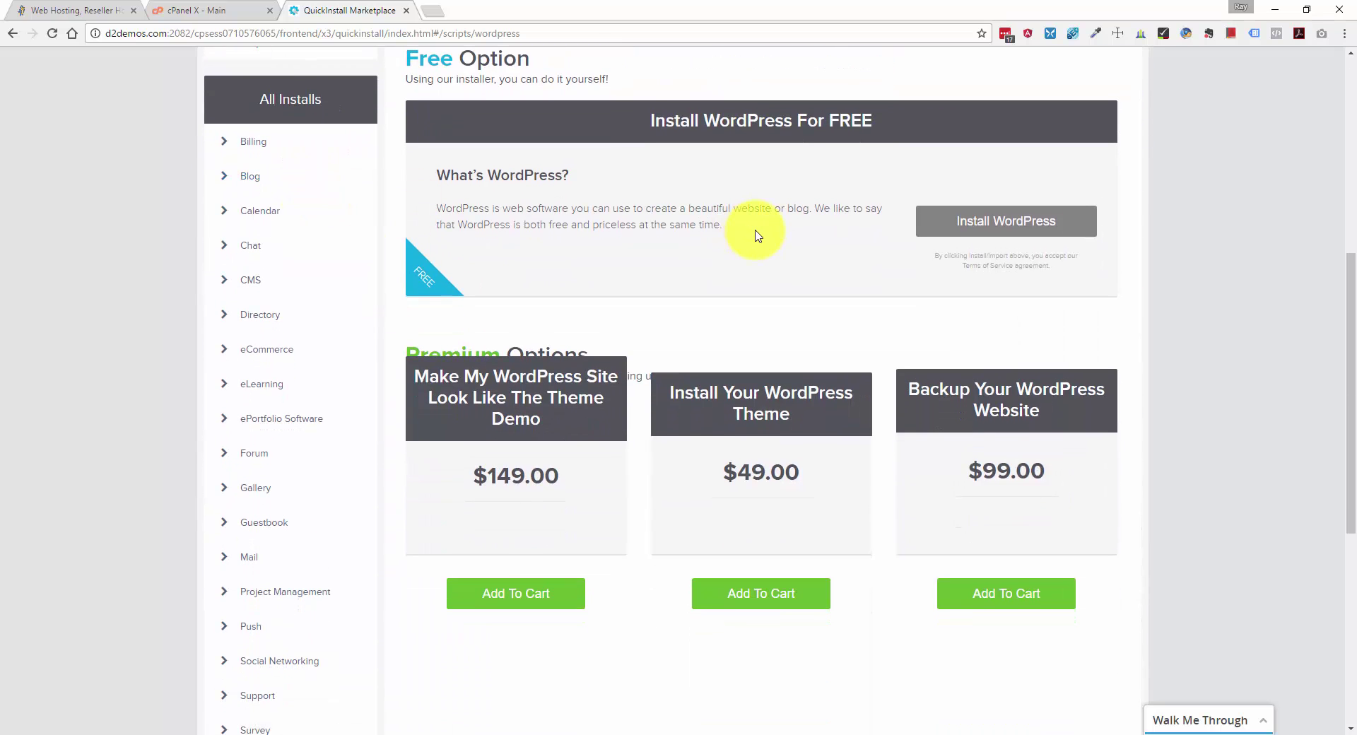
scroll(749, 254, down, 1)
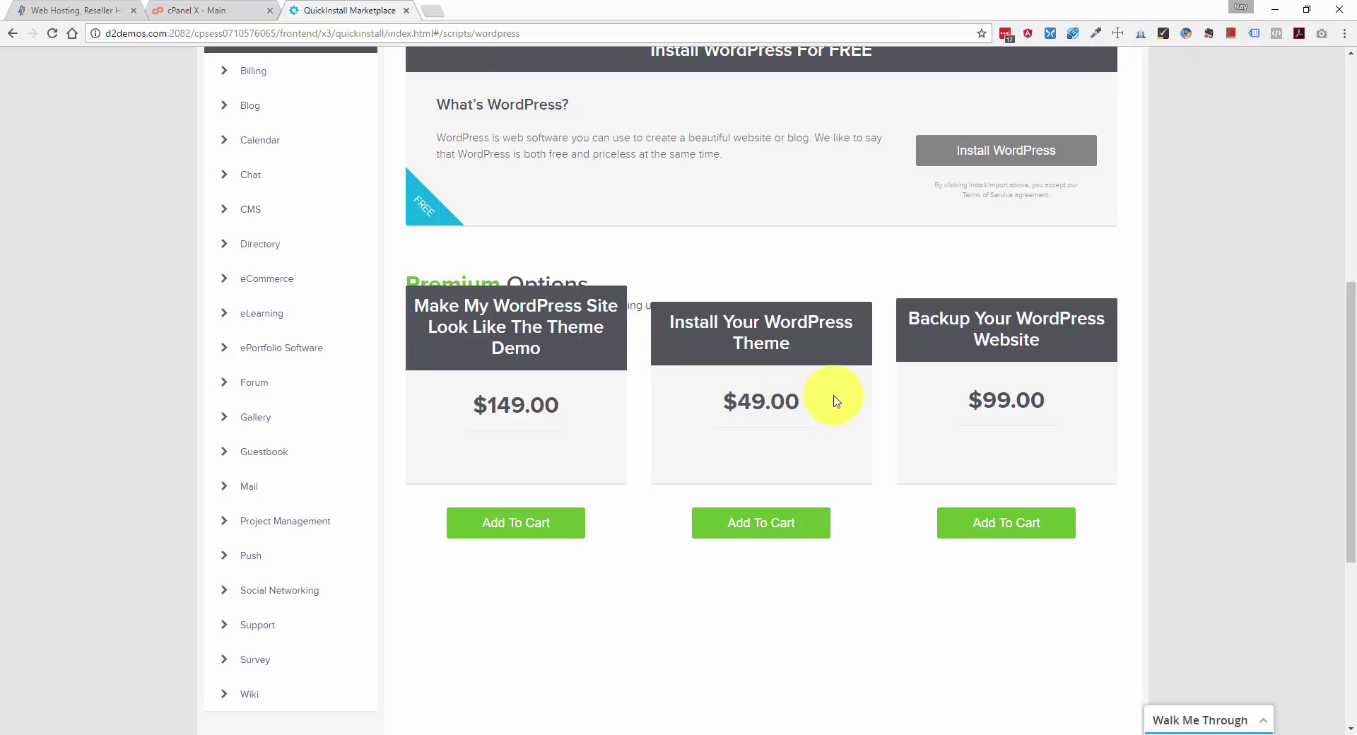
scroll(836, 400, up, 2)
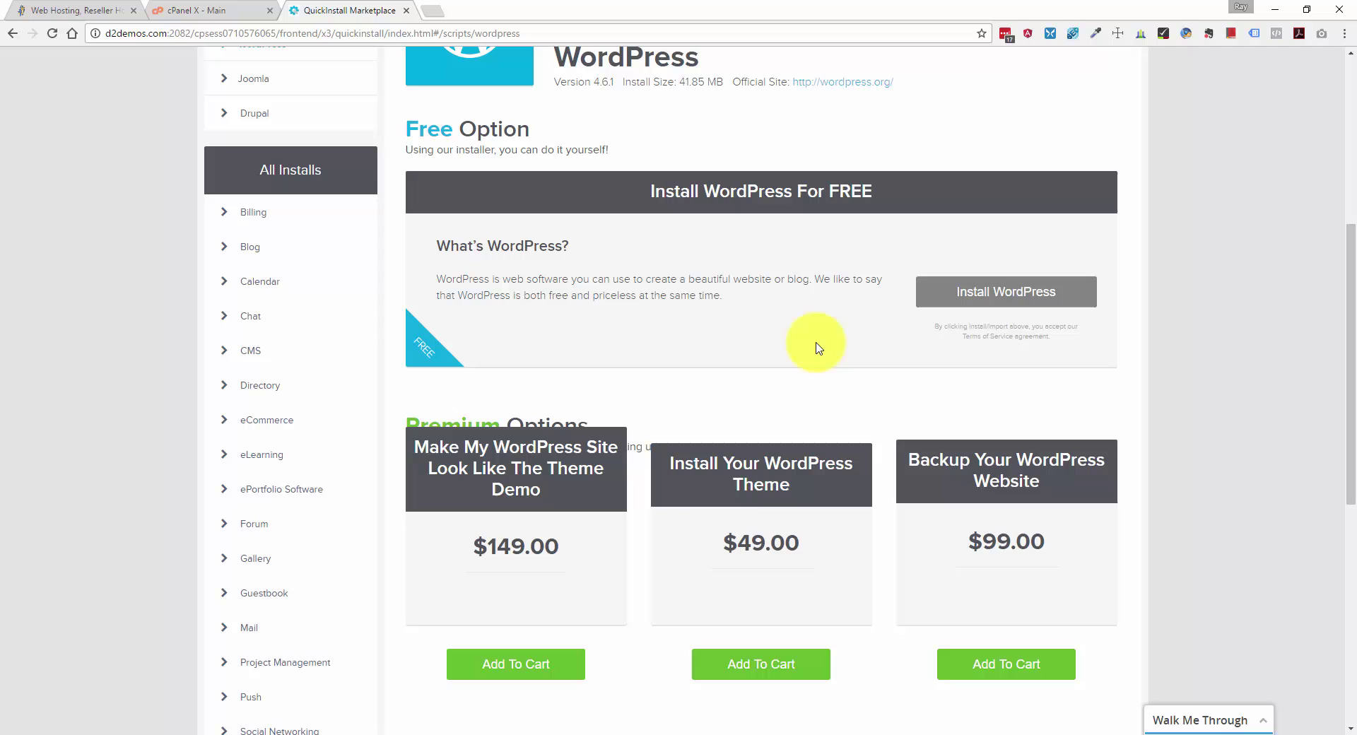
Target the WordPress install at d2demos.com with path wp2017, replacing the initial 'blog'.
click(1019, 296)
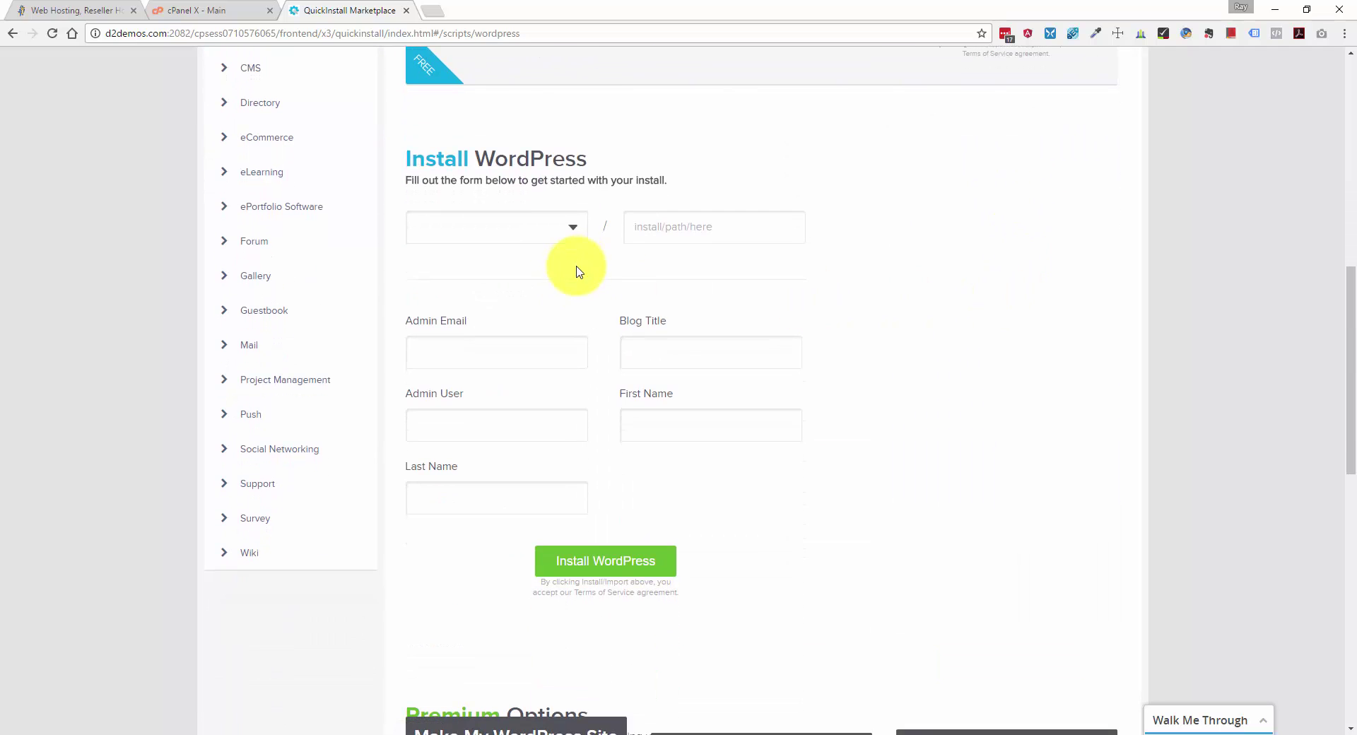
click(573, 230)
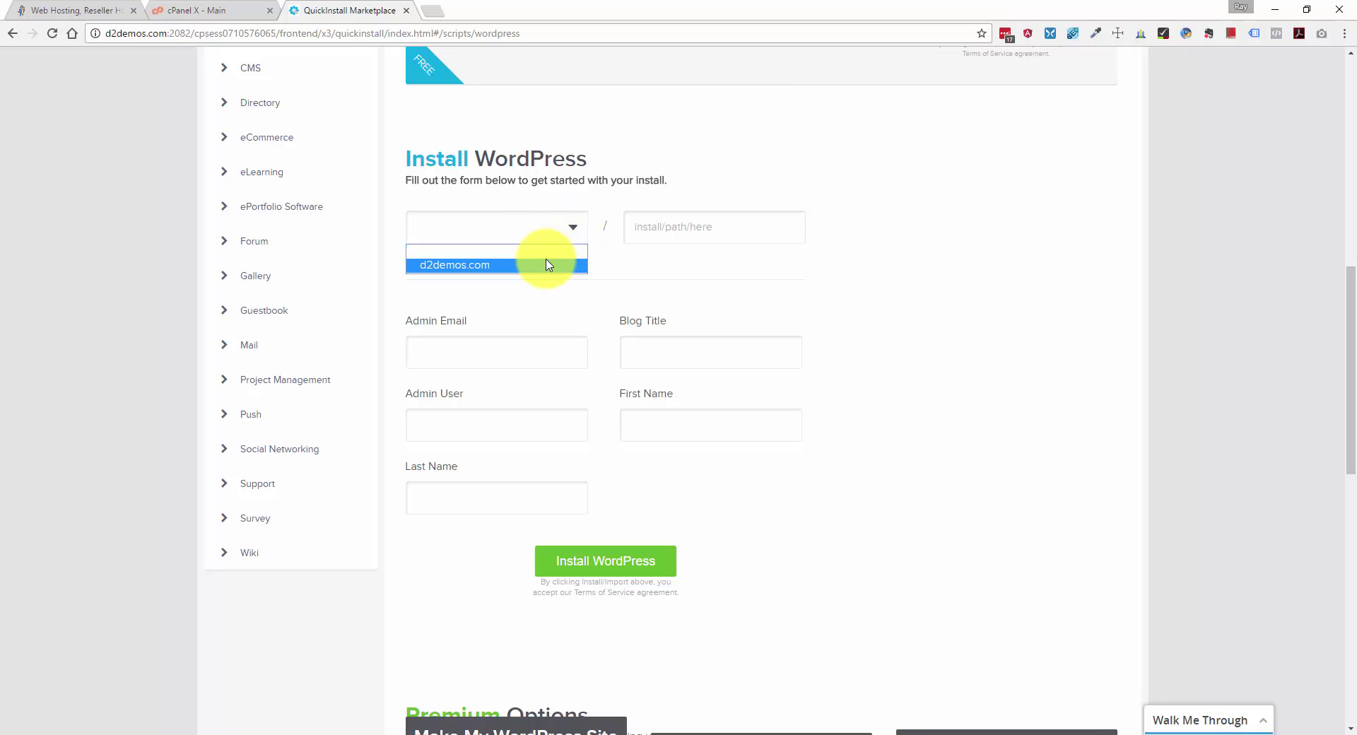
click(545, 262)
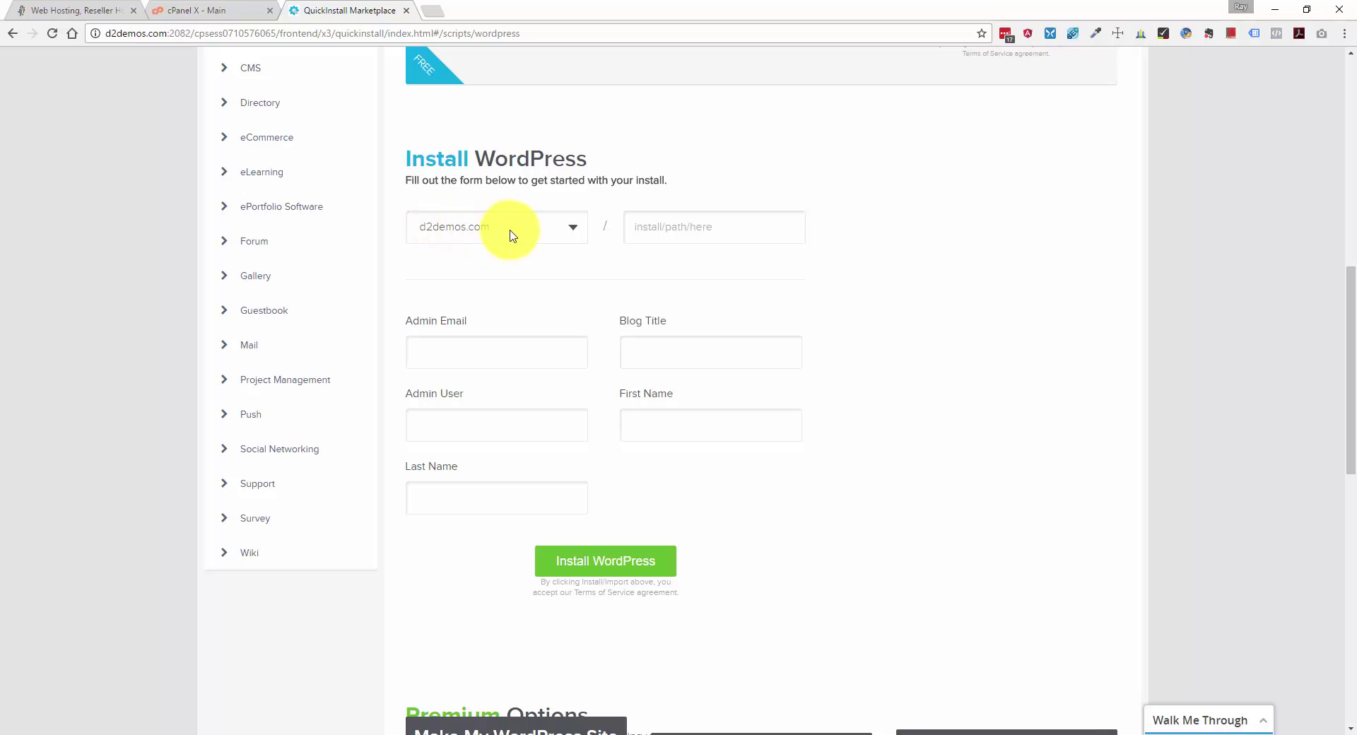
click(654, 228)
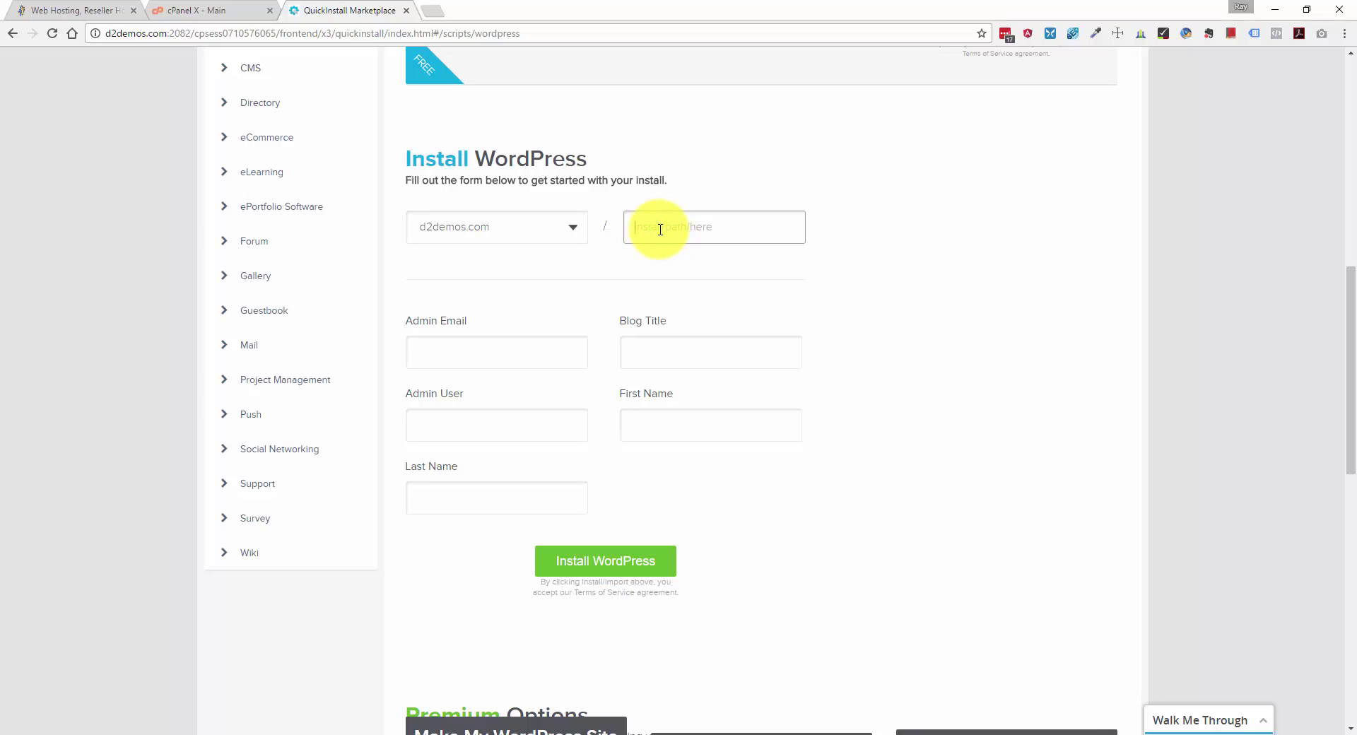
text(blog)
double_click(649, 227)
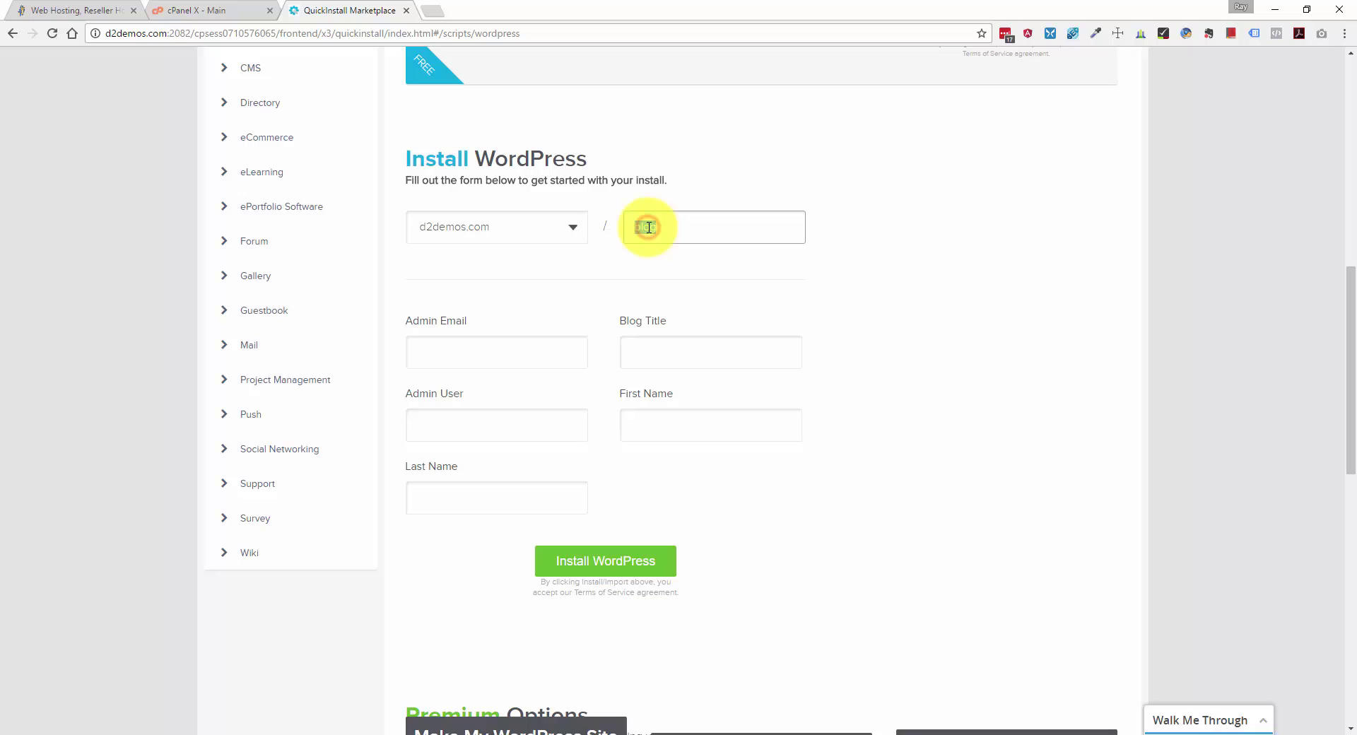
key(BackSpace)
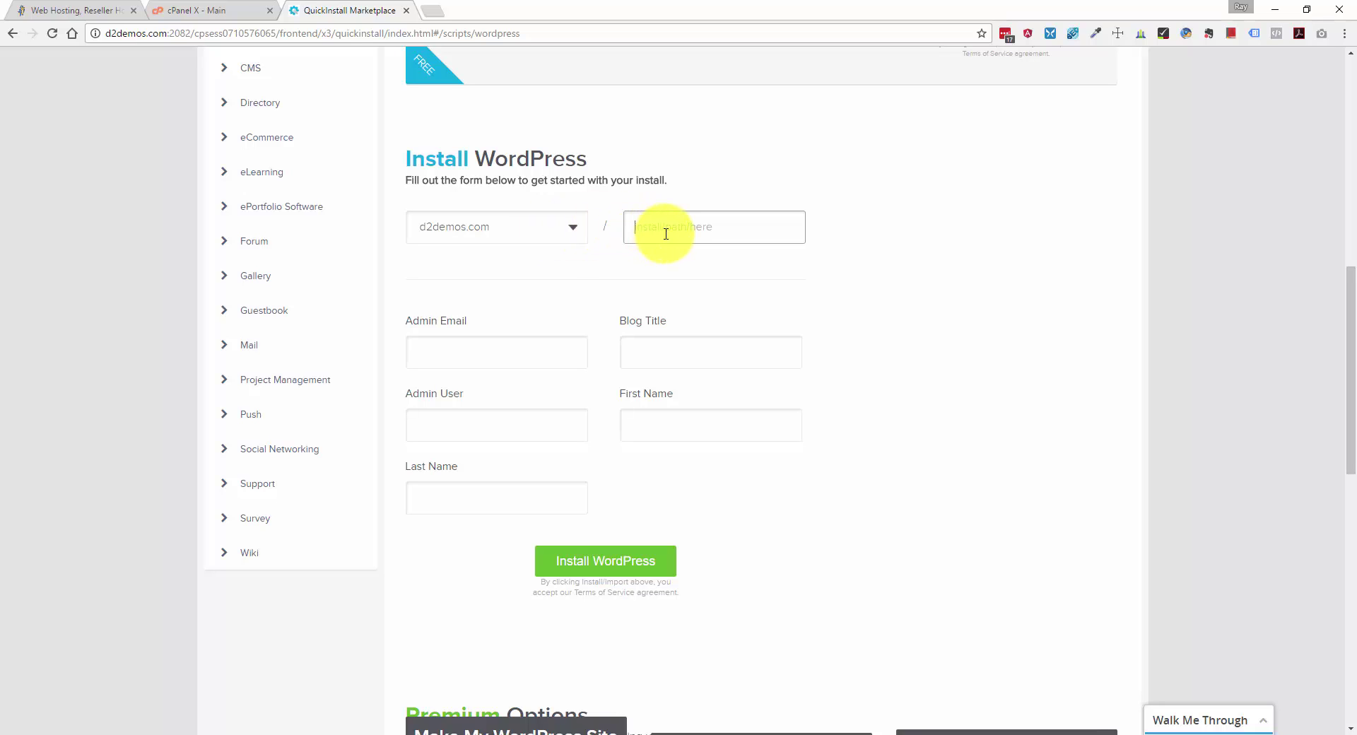
click(666, 234)
text(wp2017)
Fill in the admin email and launch the WordPress installation.
click(506, 359)
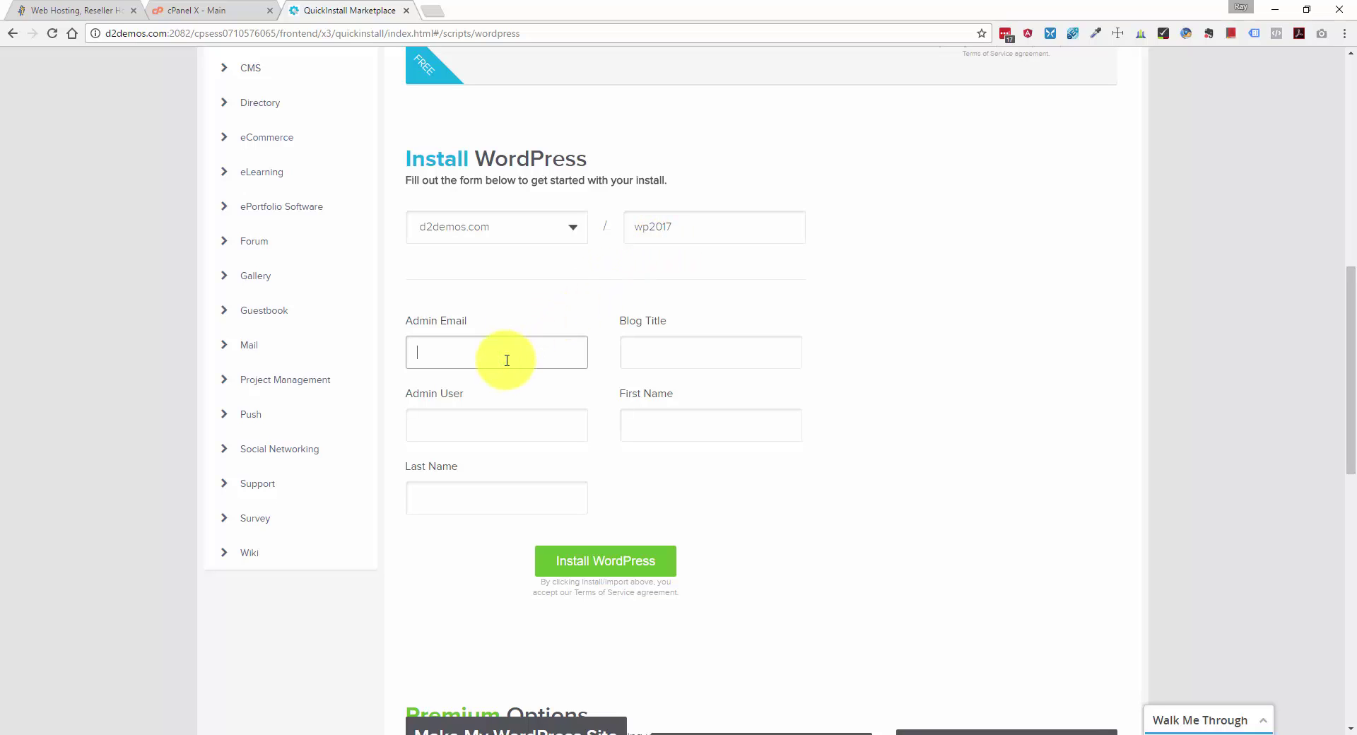
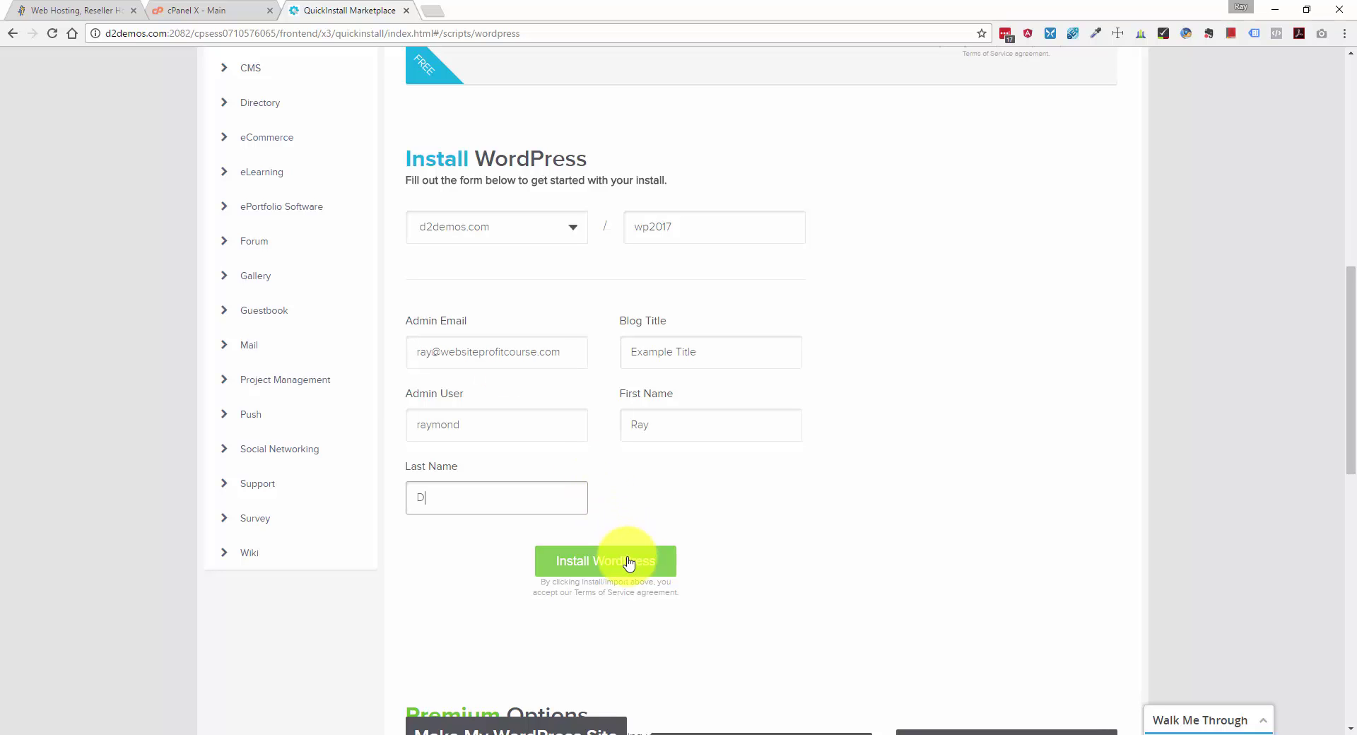
click(628, 562)
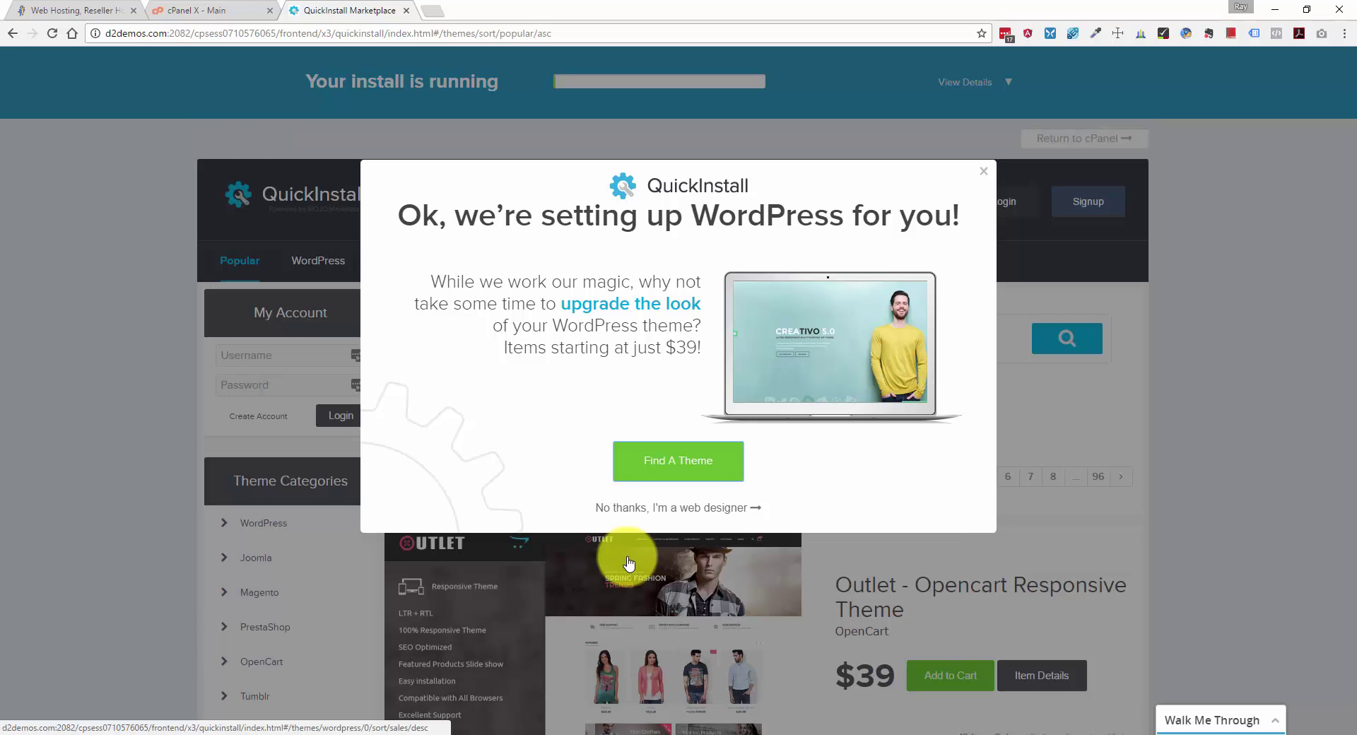
Dismiss the theme offer, show the wp2017 install's credentials, and select the generated admin password.
click(656, 509)
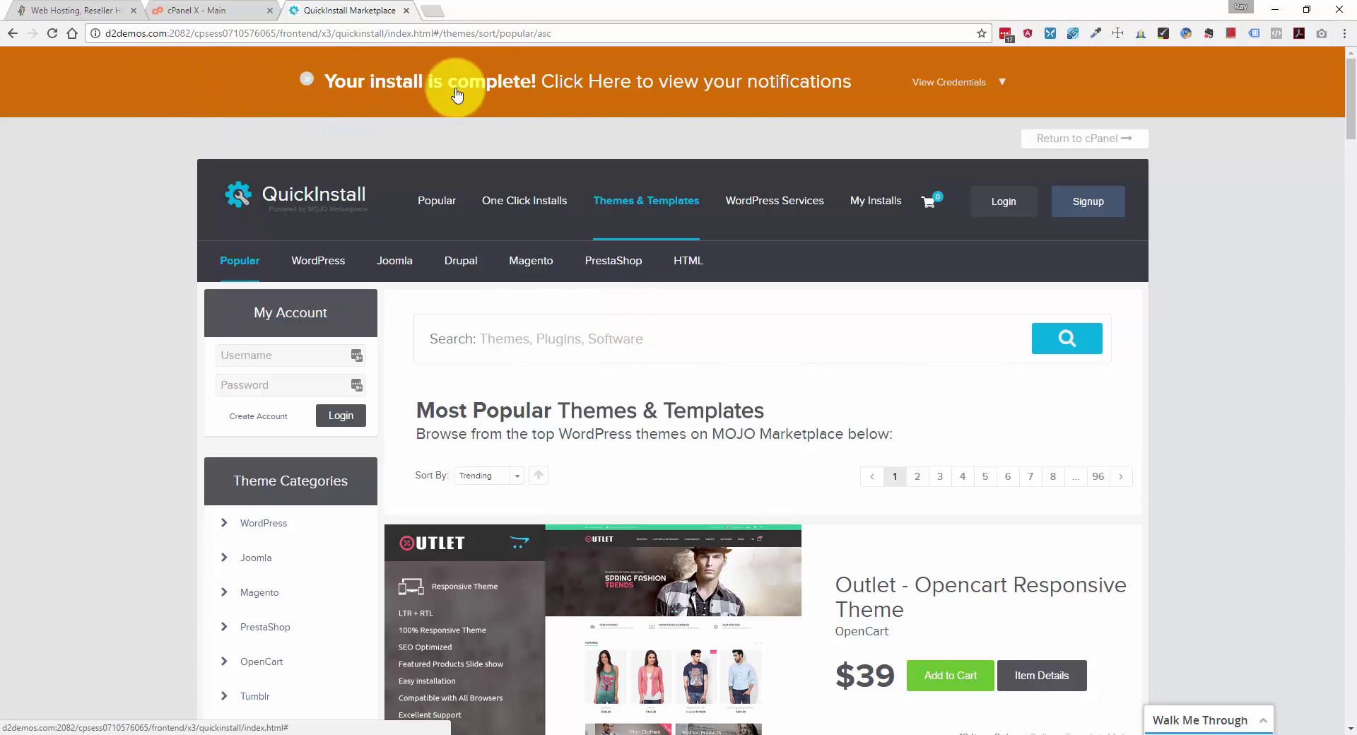
click(1002, 83)
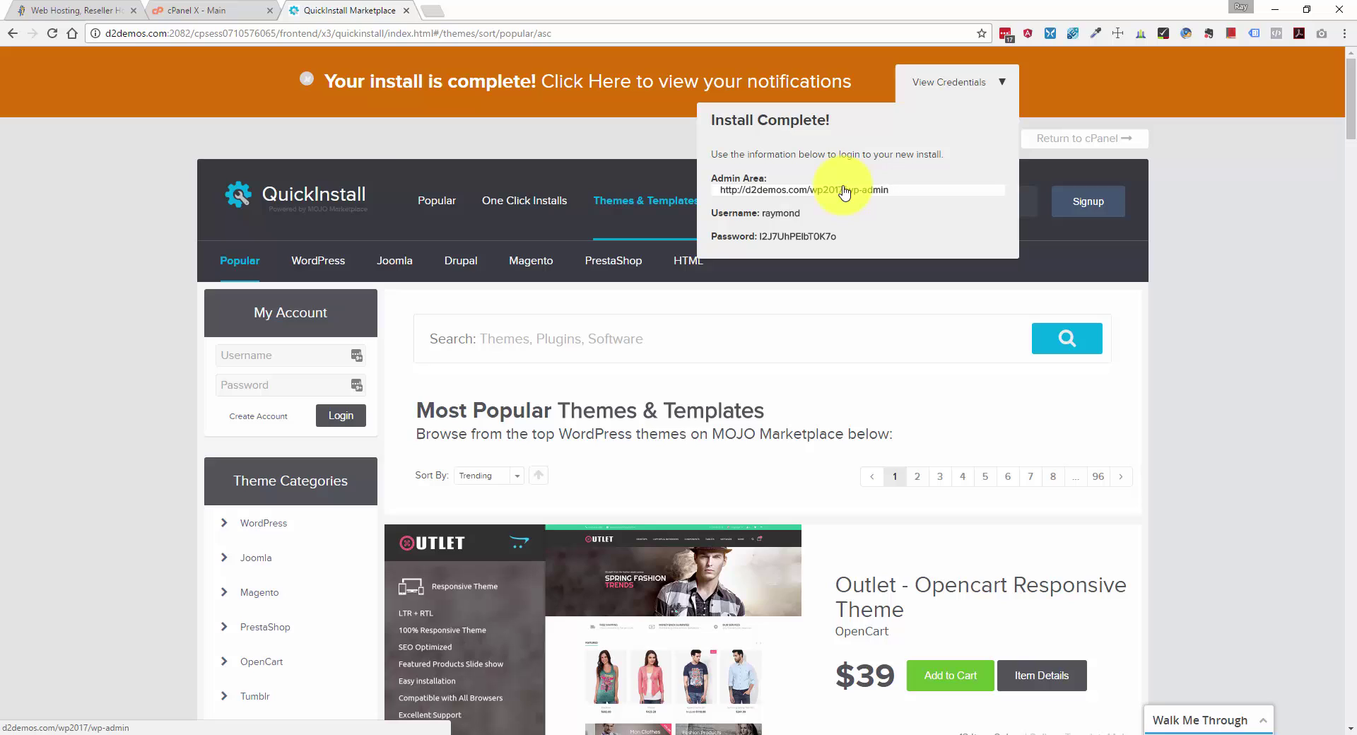
double_click(782, 235)
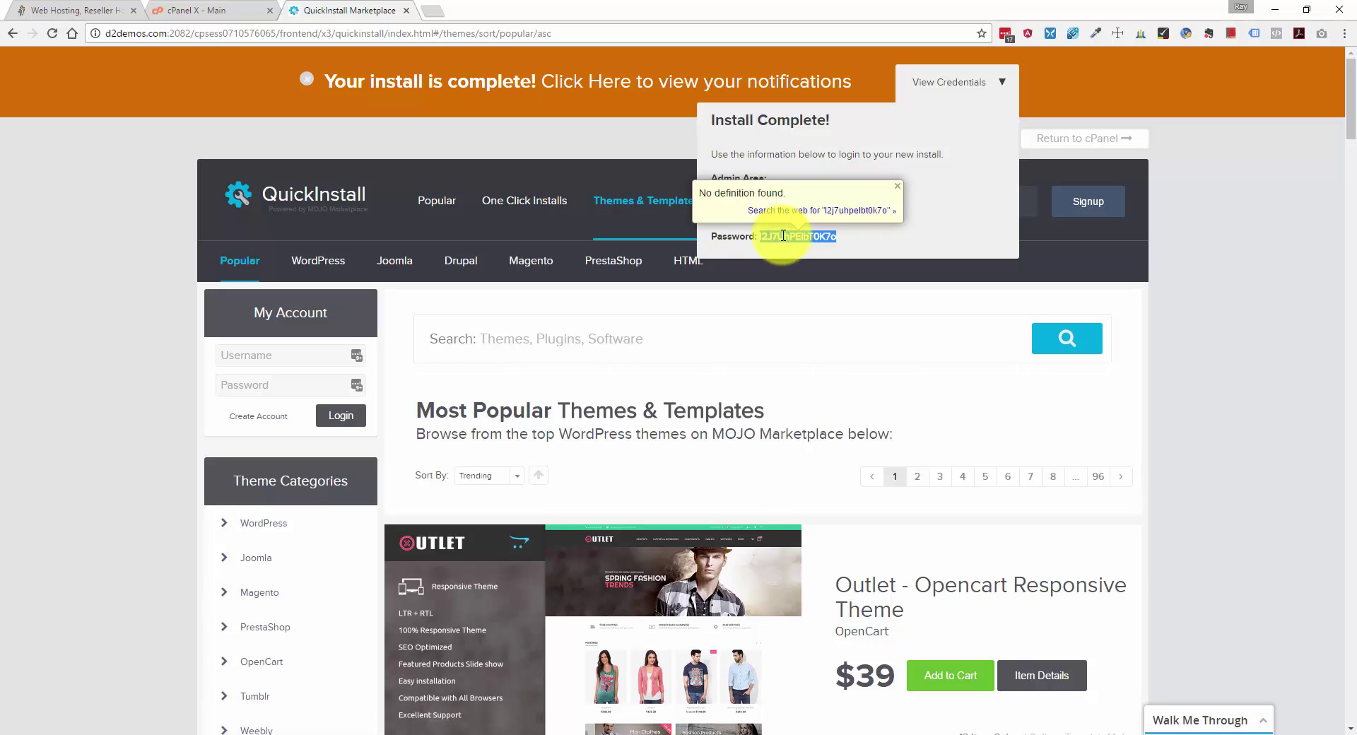
click(856, 166)
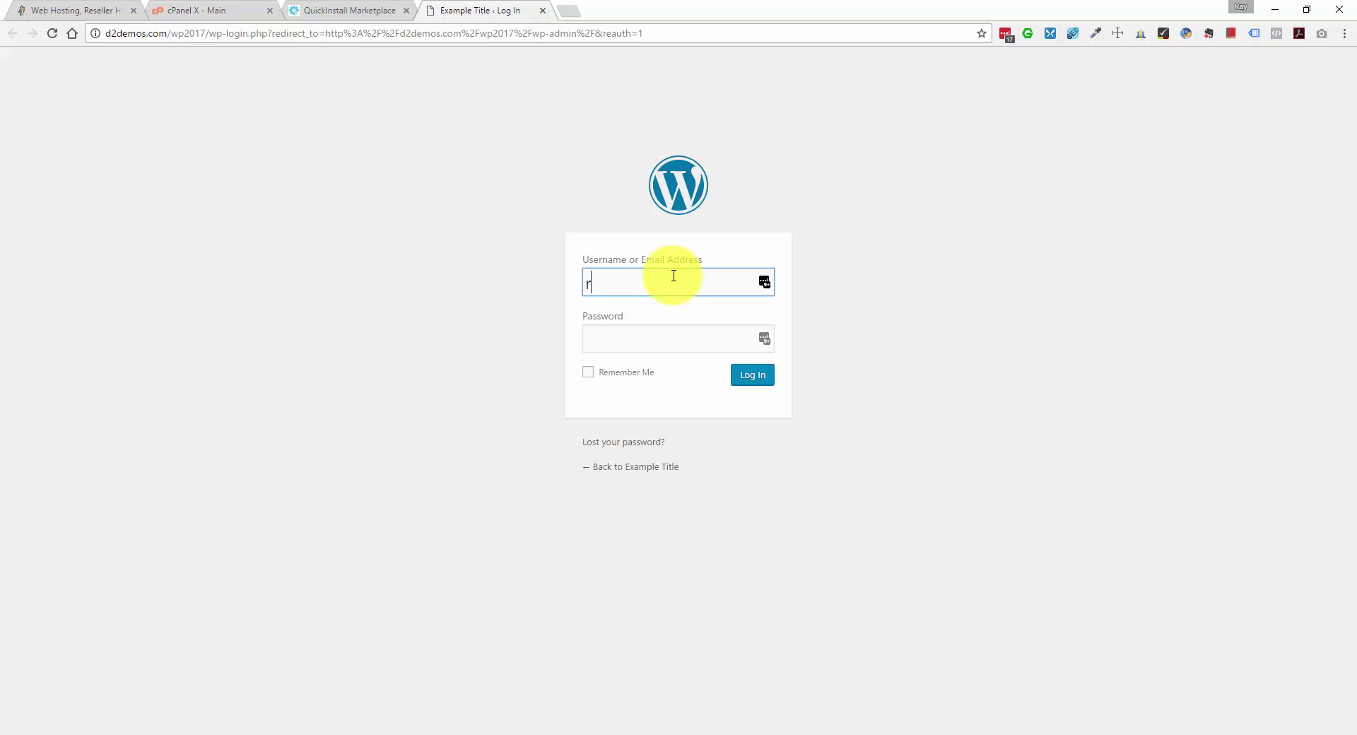
Log in to wp2017 with the pasted admin password and decline saving it in LastPass.
key(Tab)
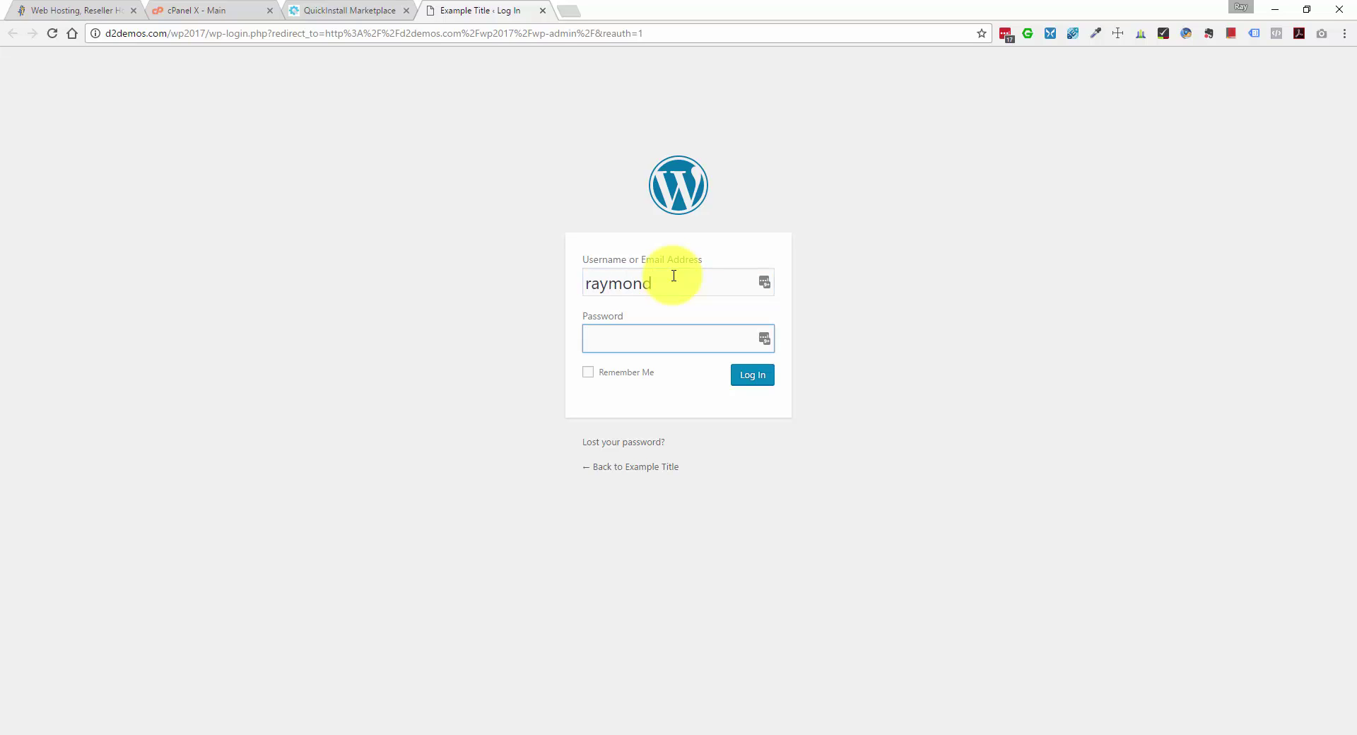
key(ctrl+v)
click(752, 371)
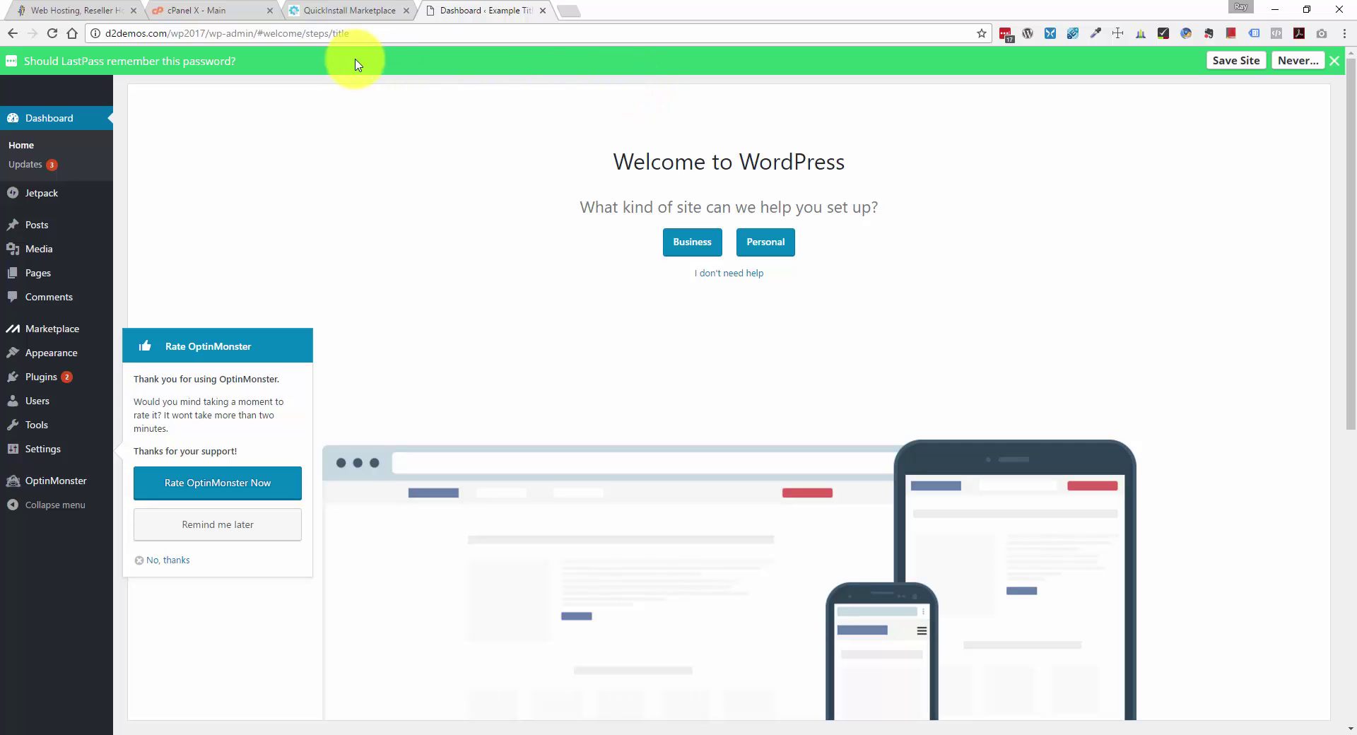
click(1336, 61)
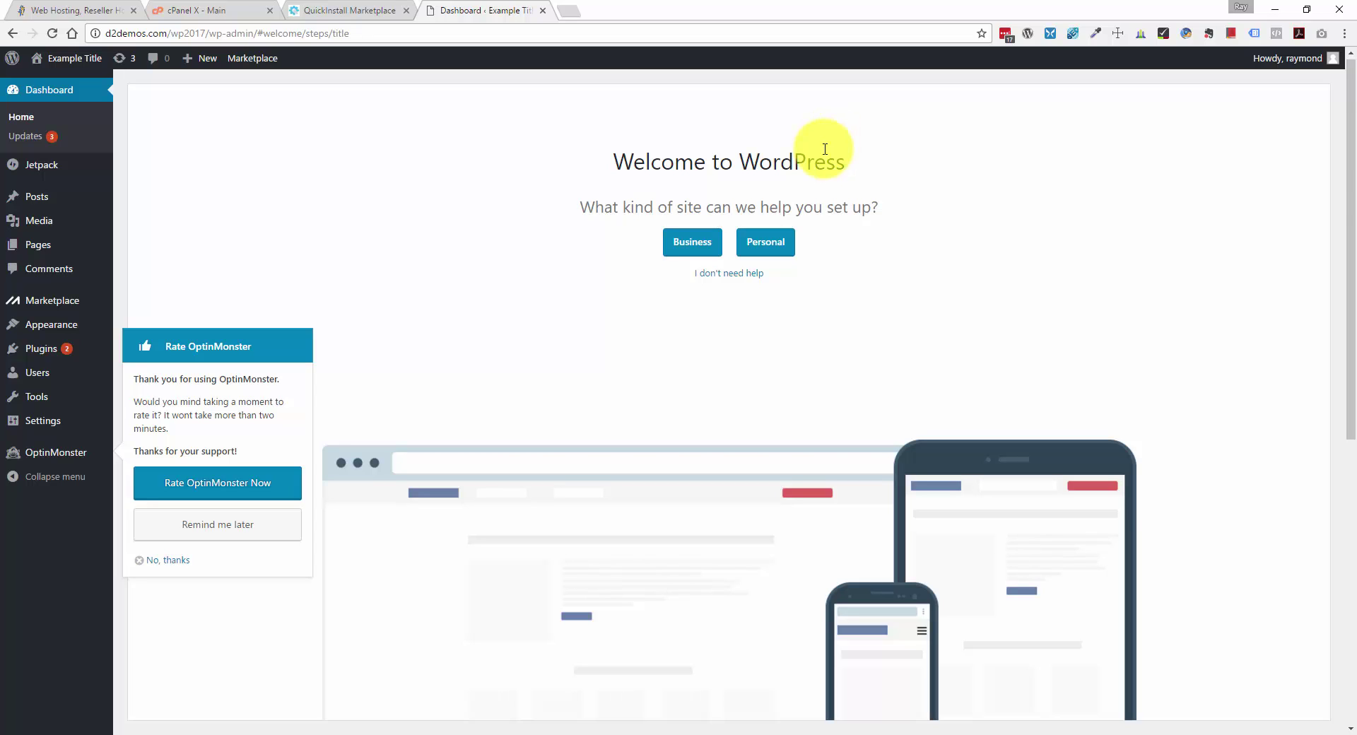
scroll(827, 148, down, 5)
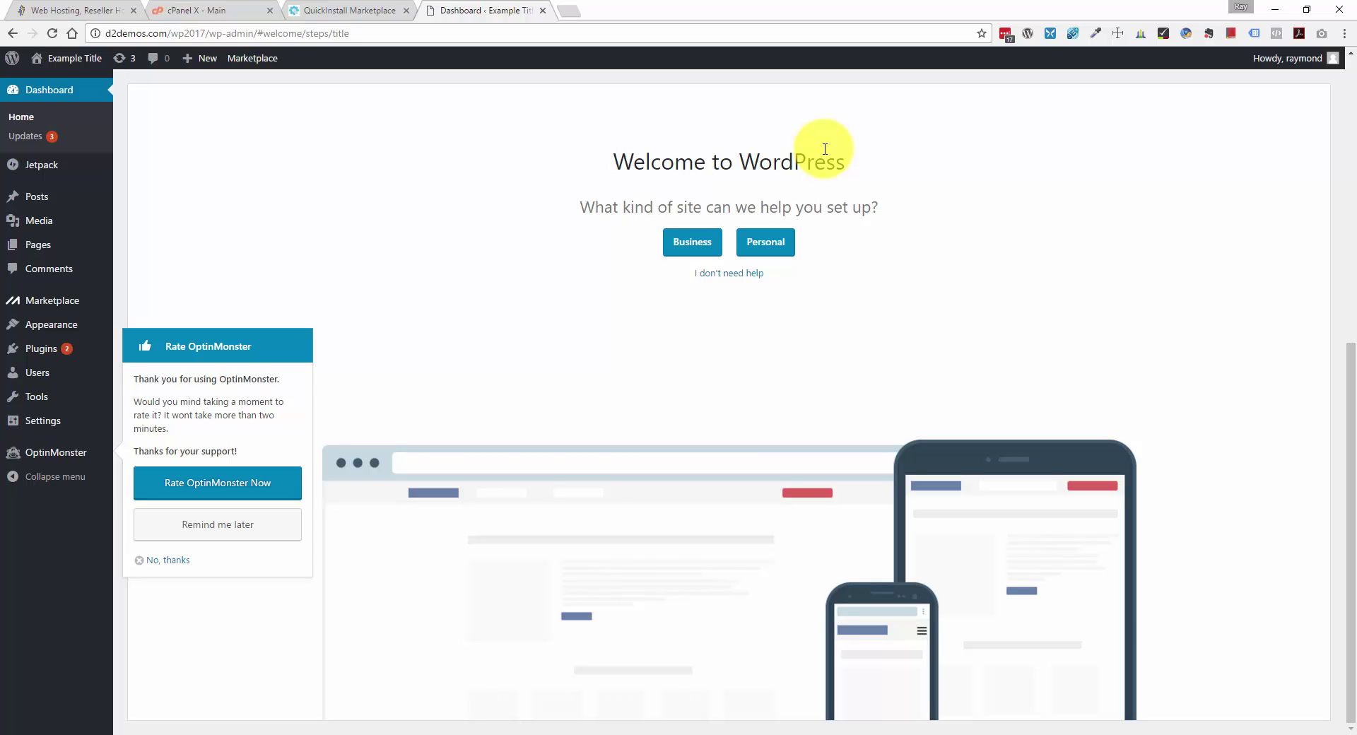
scroll(825, 148, up, 5)
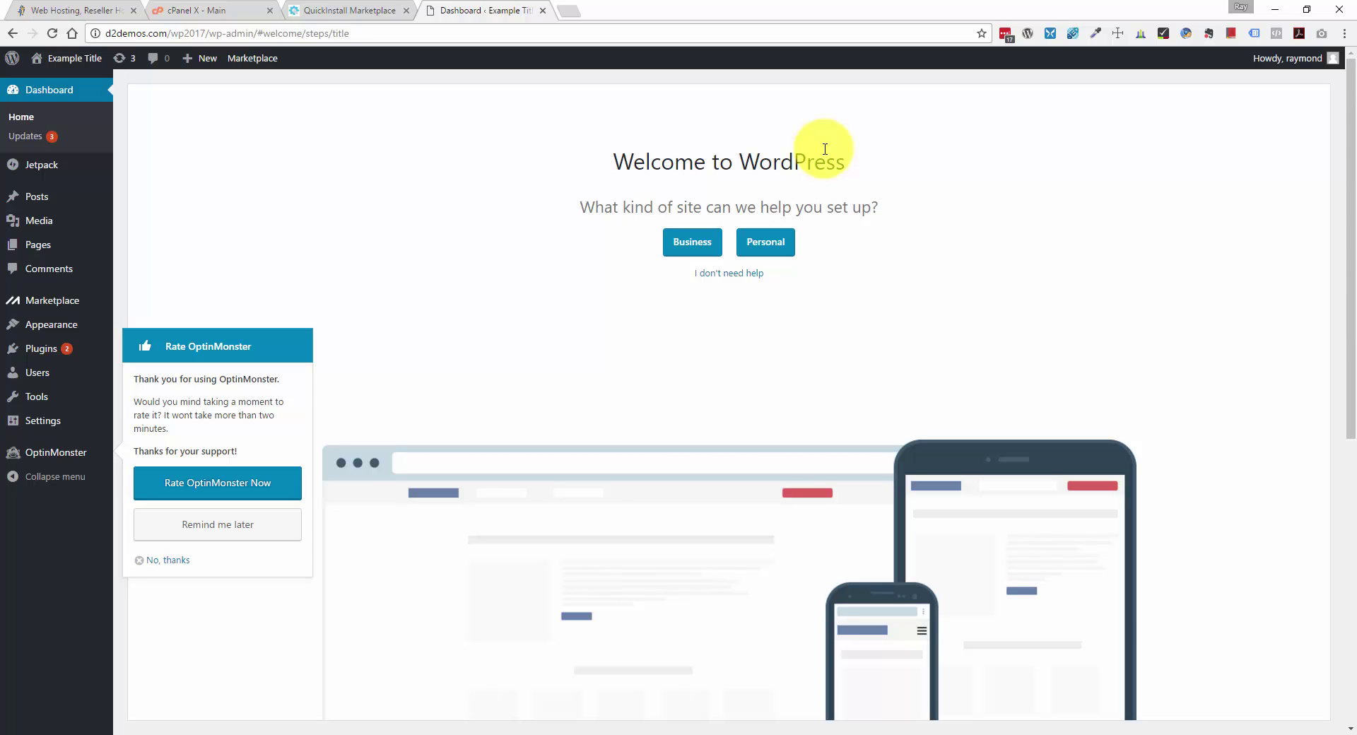